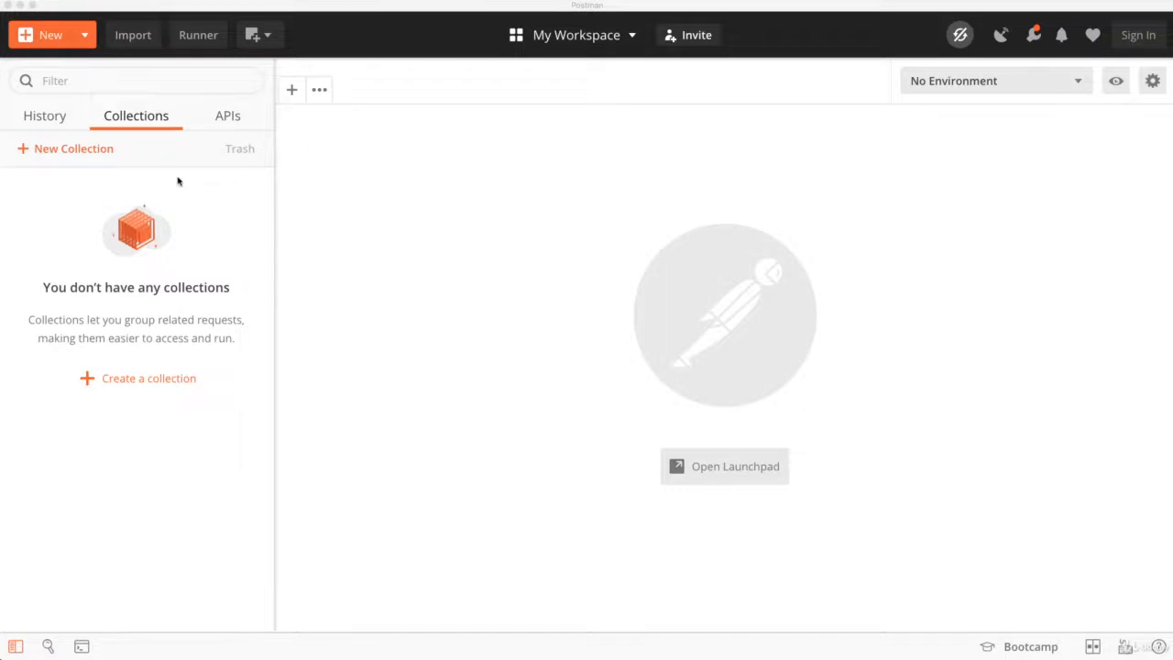
- Start a new collection and name it ProShop
click(53, 149)
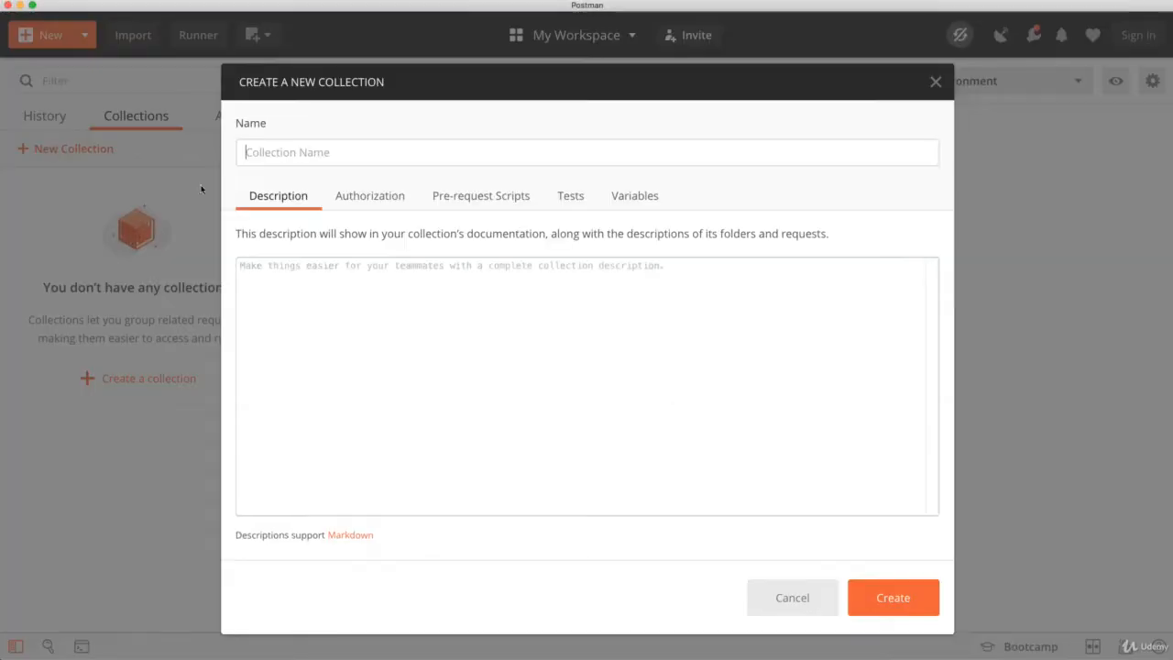
click(285, 152)
text(ProShop)
key(Tab)
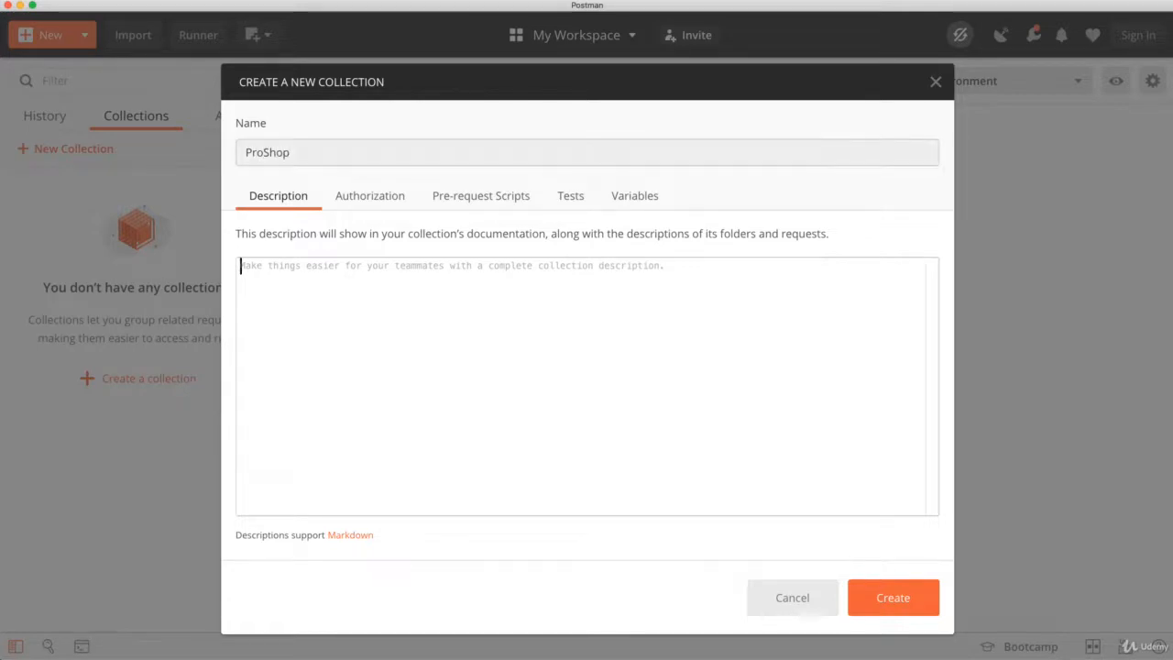
- Describe the collection as "Proshop shopping cart API" and create it
text(P)
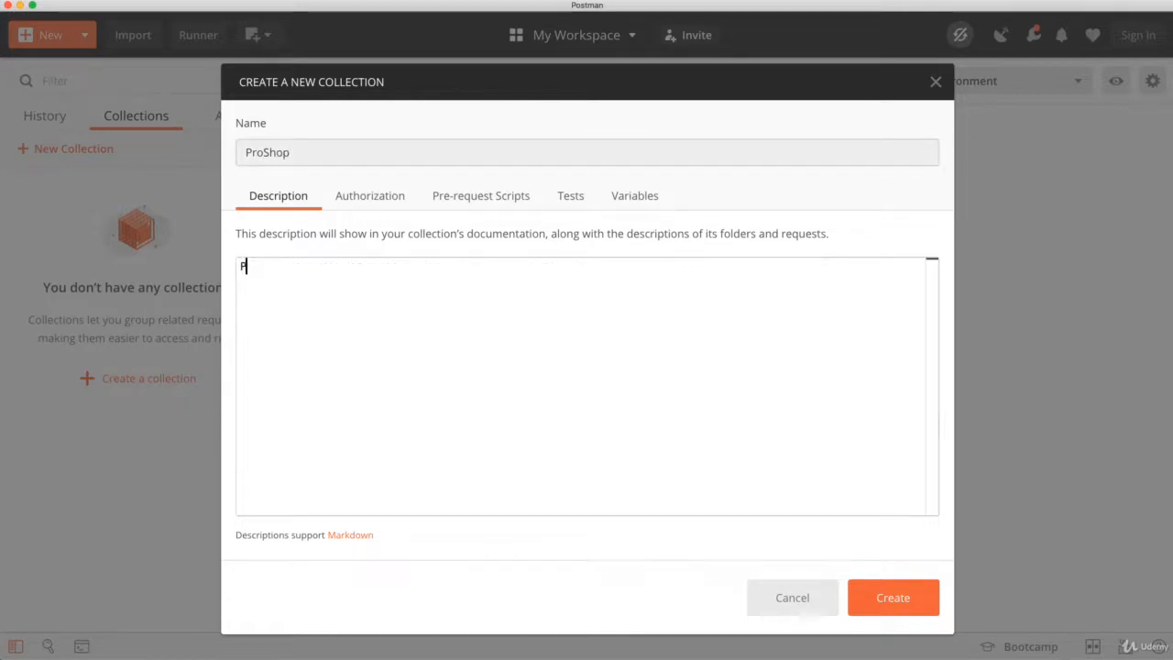
text(rosho)
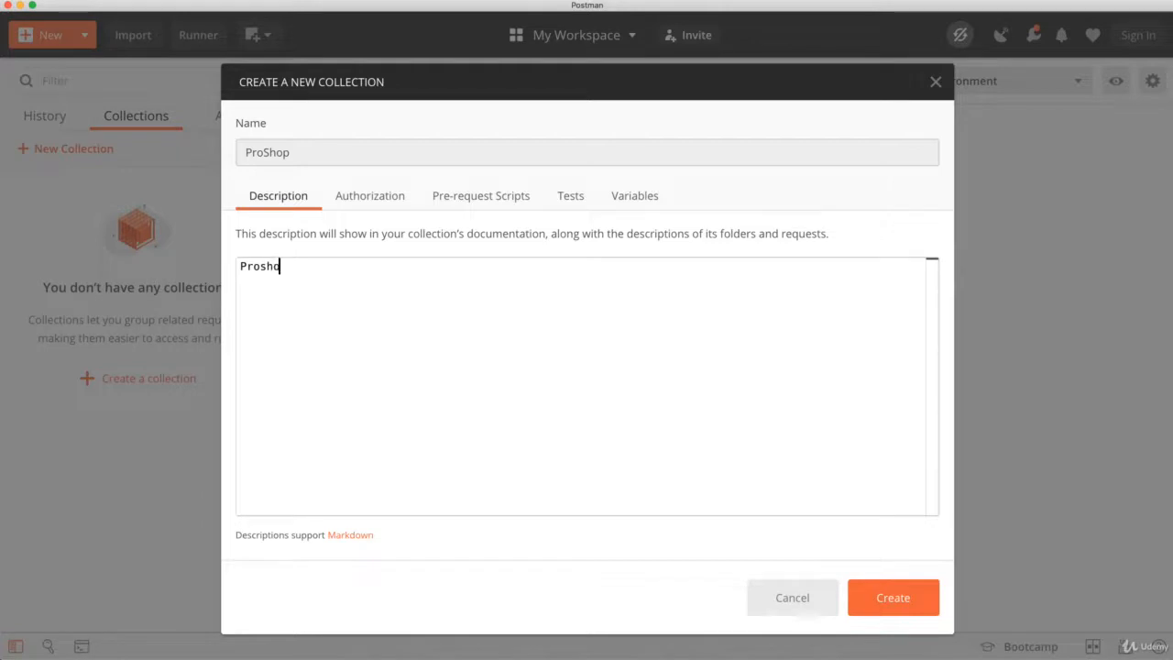
text(p sho)
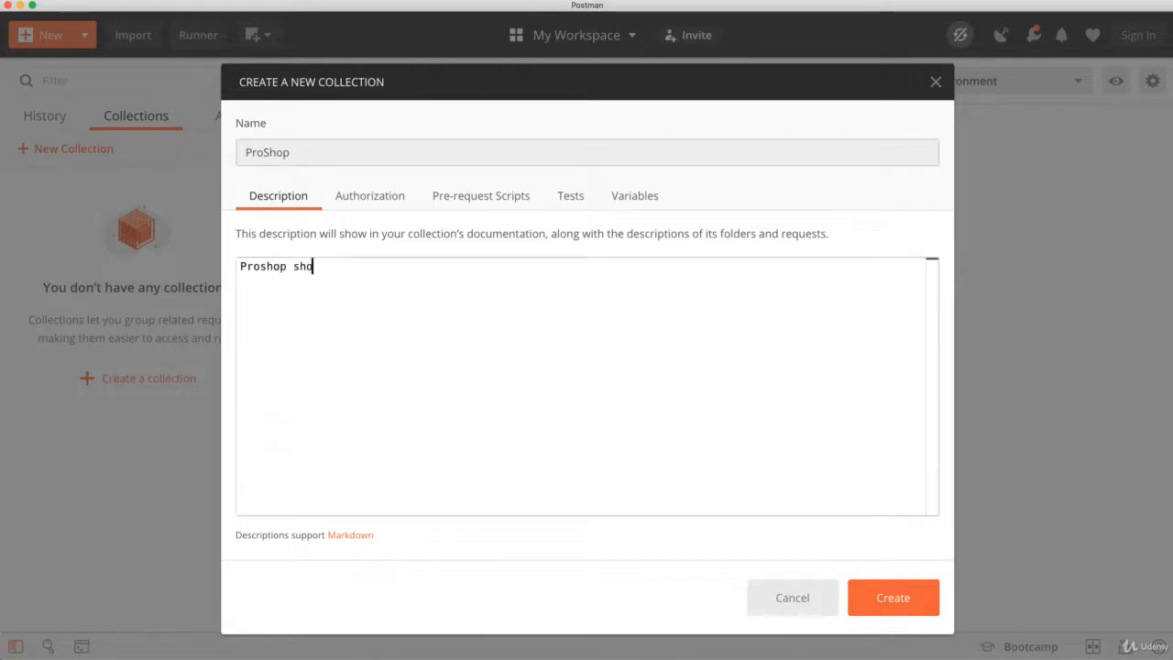
text(ppiing cart A)
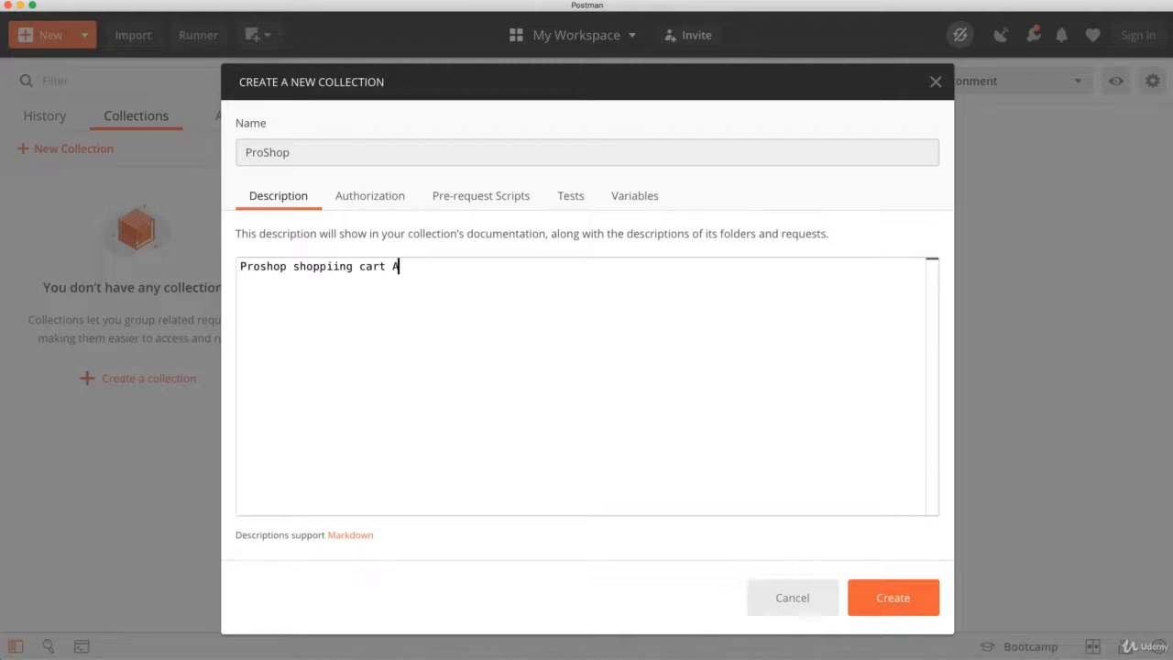
text(PI)
key(Right)
key(Right)
key(Right)
key(Right)
key(Right)
key(Right)
key(BackSpace)
click(884, 591)
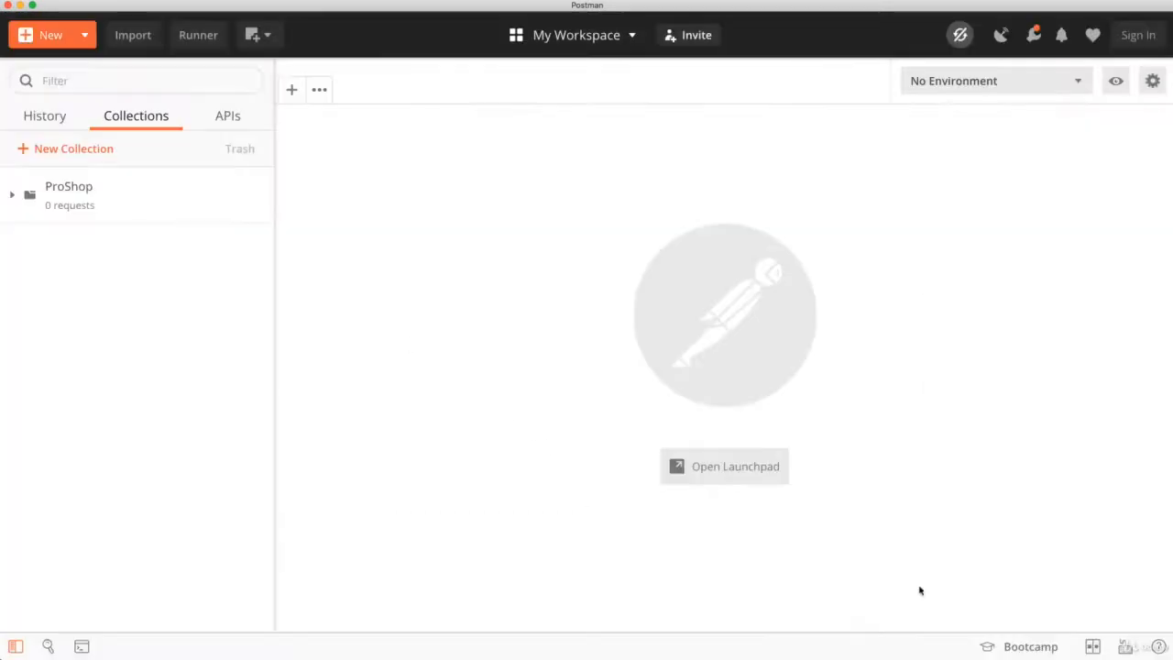
- Add a folder named Products to the ProShop collection with the description "All routes that have to do with products"
click(16, 195)
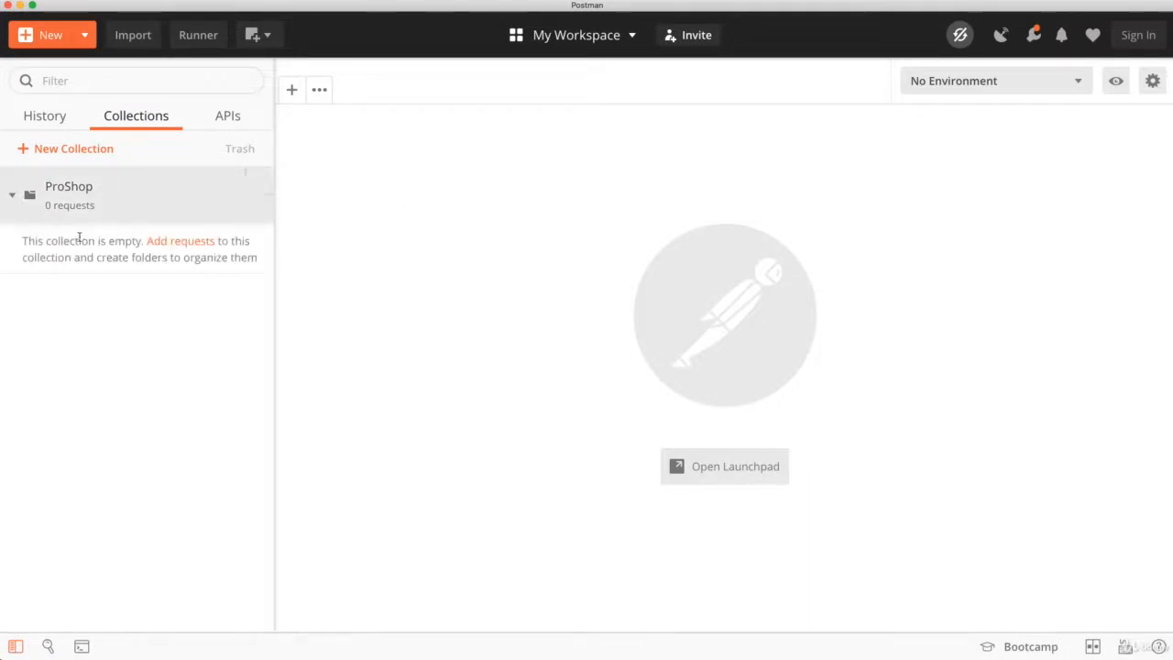
right_click(147, 189)
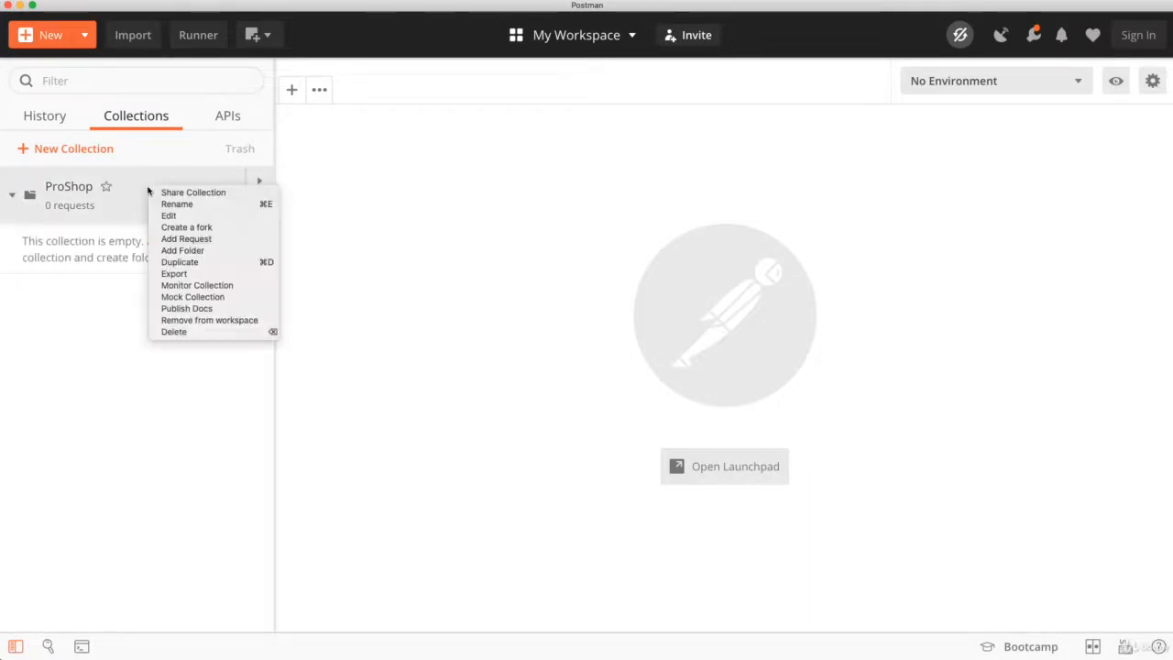
click(236, 250)
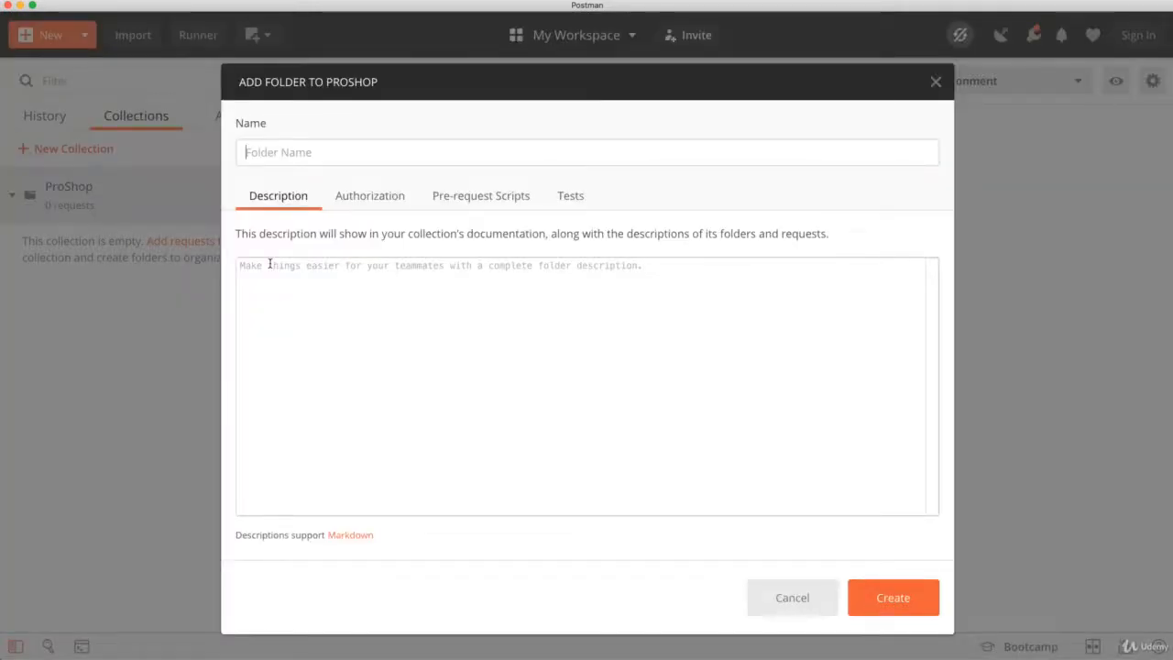
text(Products)
key(Tab)
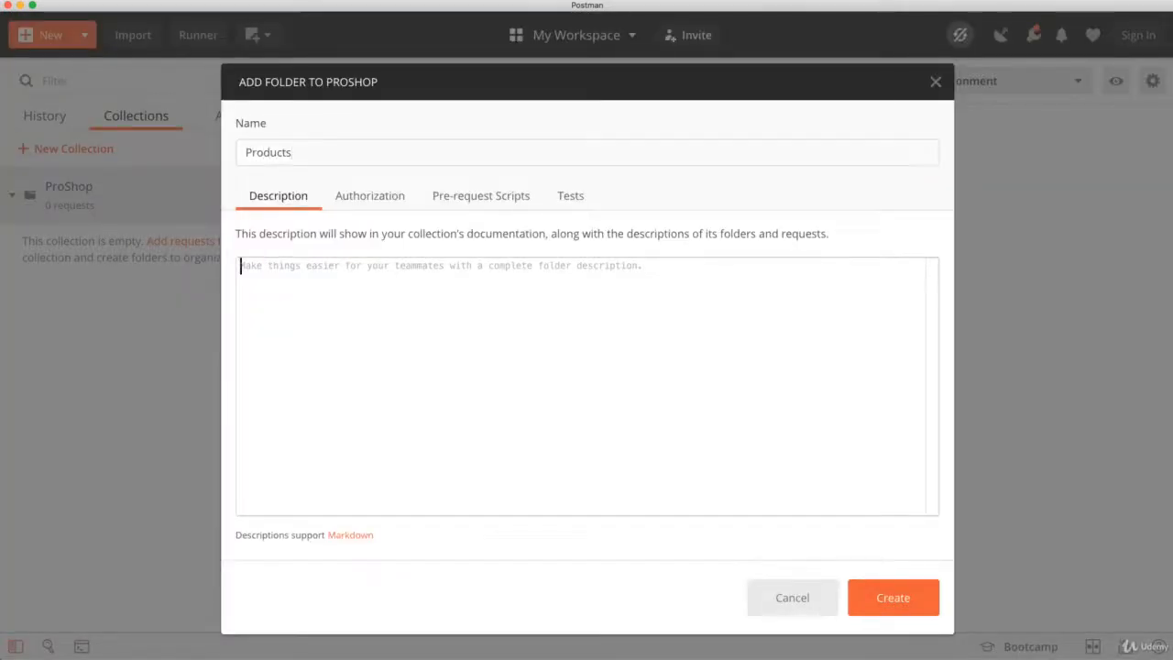
text(A)
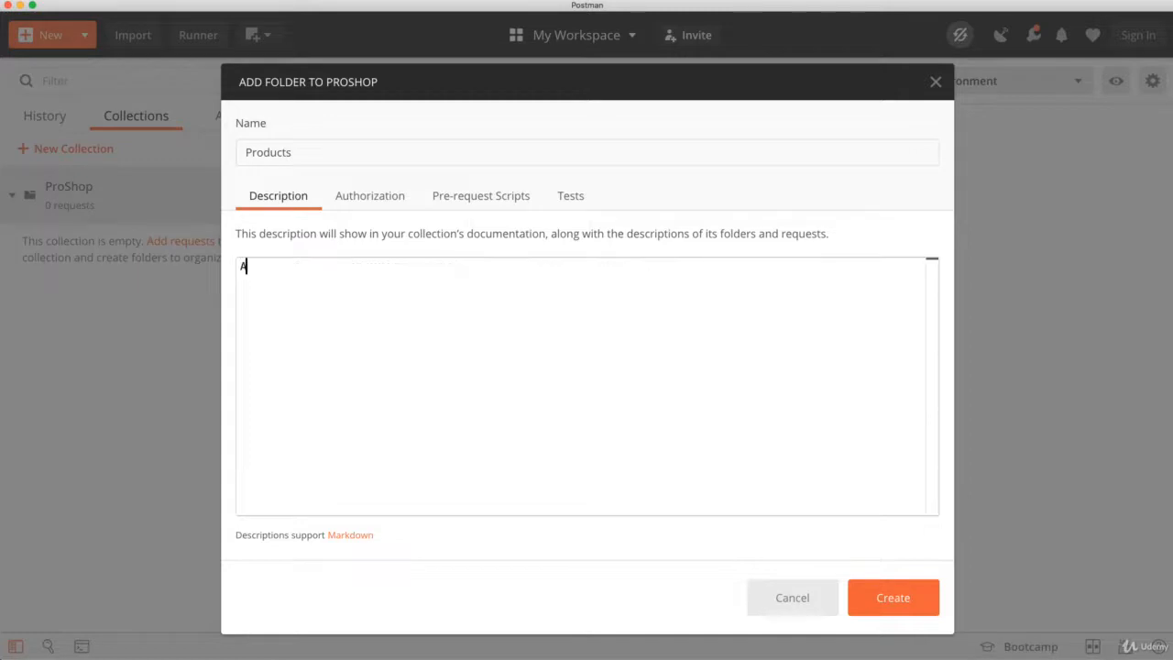
text(ll routes )
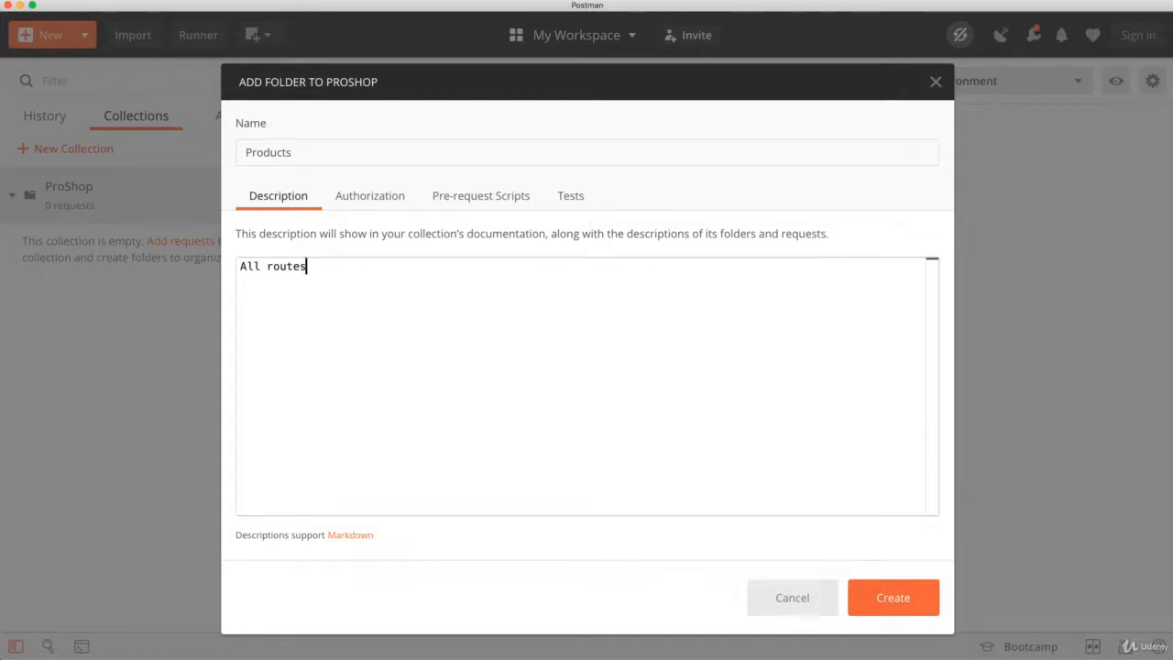
text(that have to do with pro)
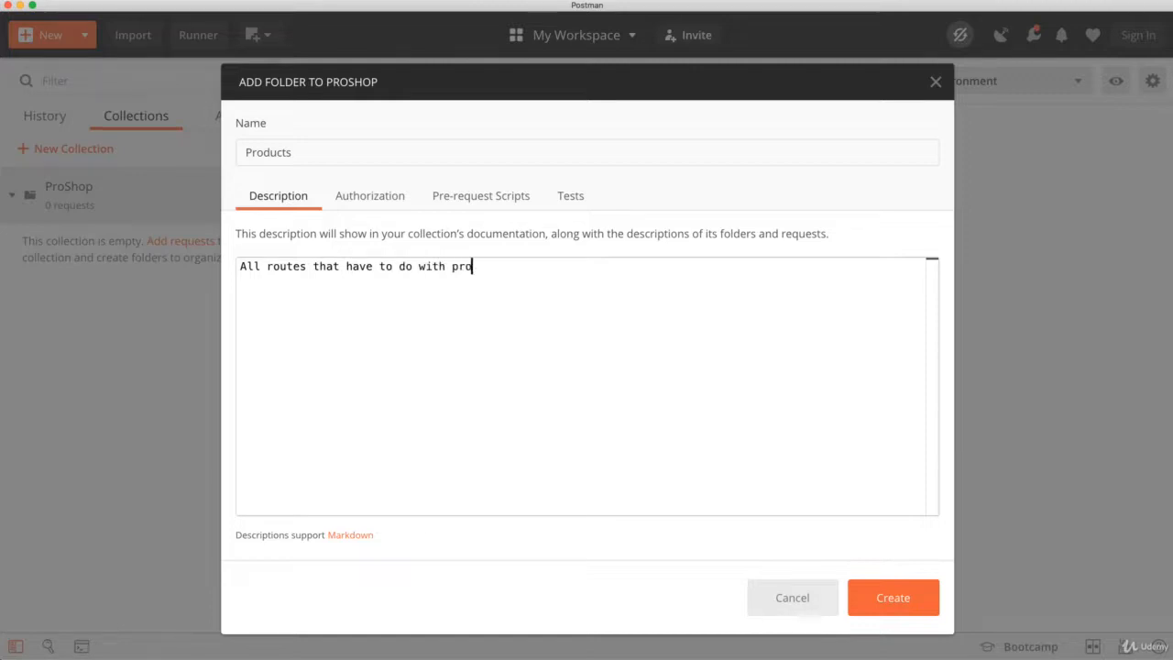
text(ducts)
click(924, 622)
- Save a request named "GET /api/products" with the description "Get all products" in the Products folder
click(28, 240)
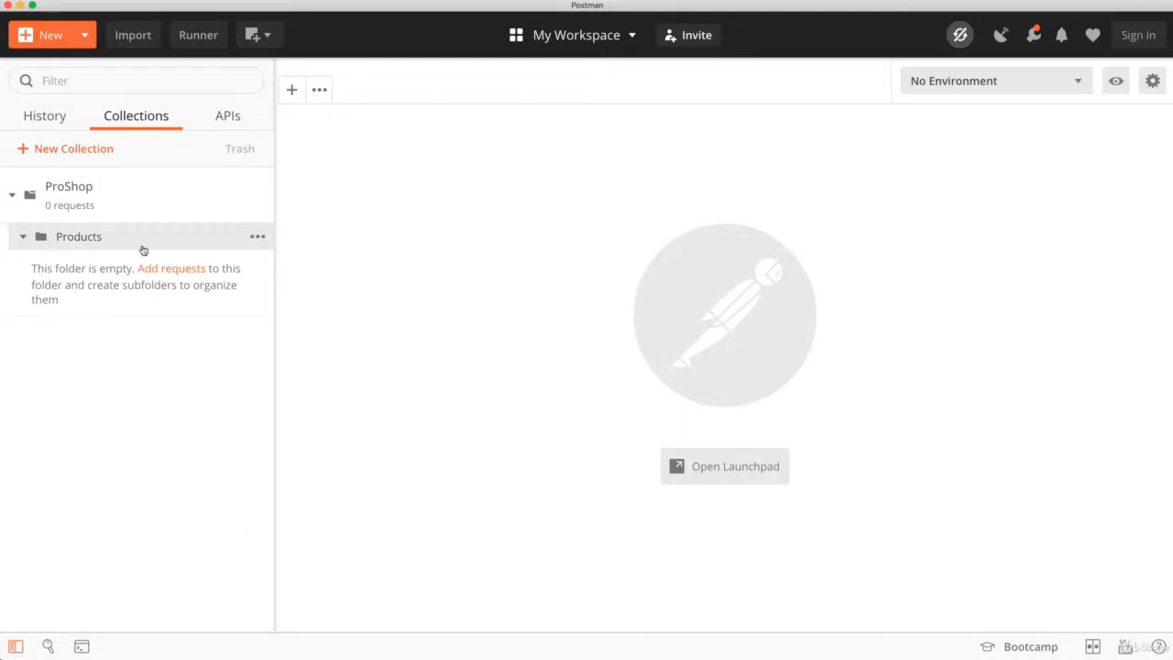
click(257, 239)
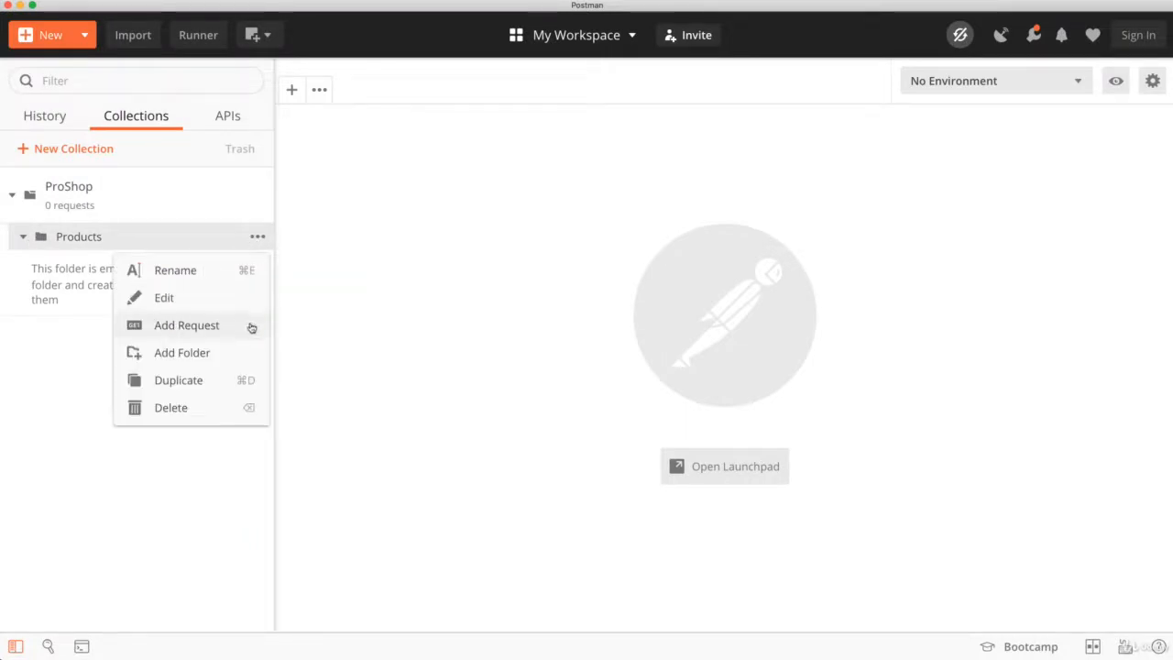
click(186, 325)
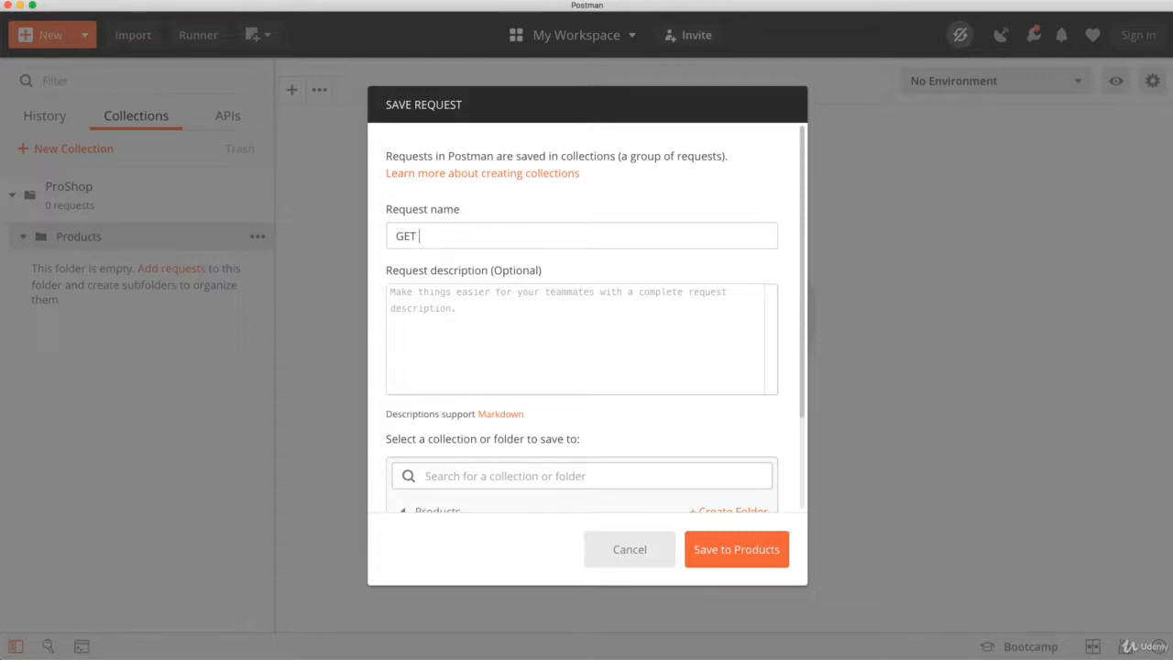
text(api/products)
key(Tab)
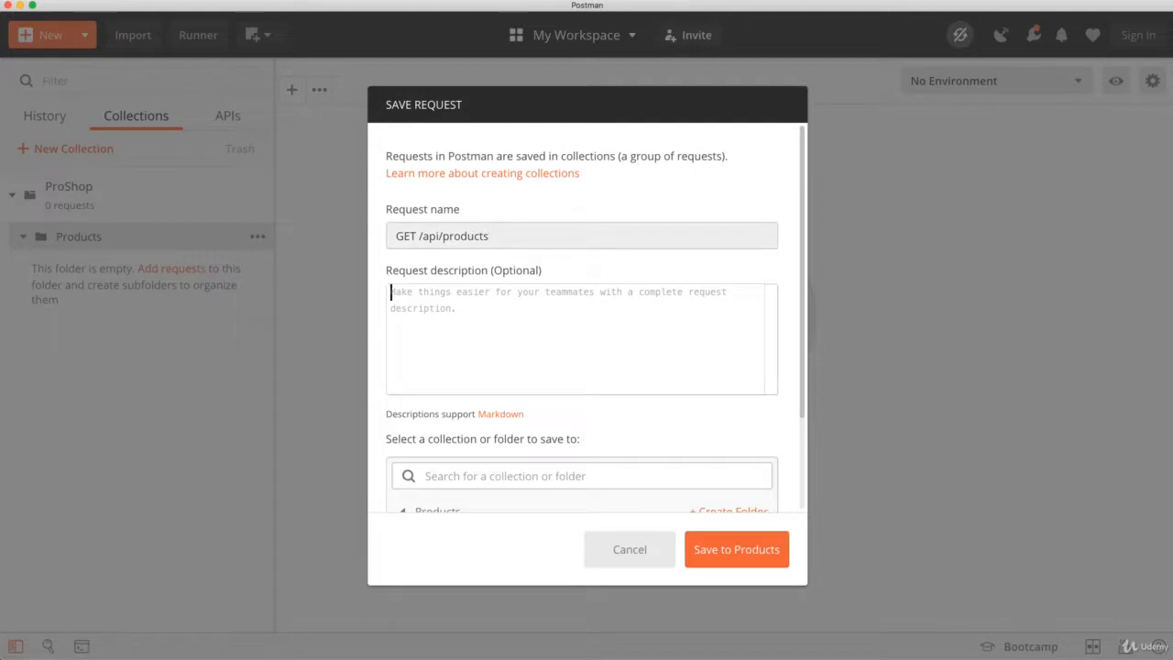
text(Get all products)
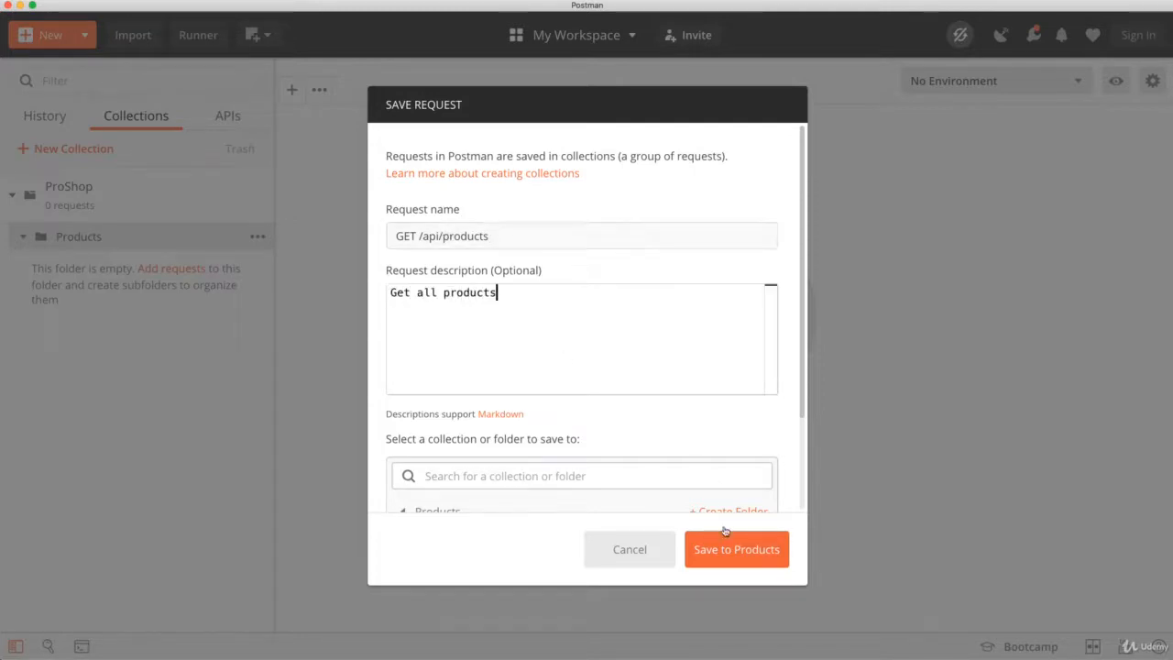
click(738, 549)
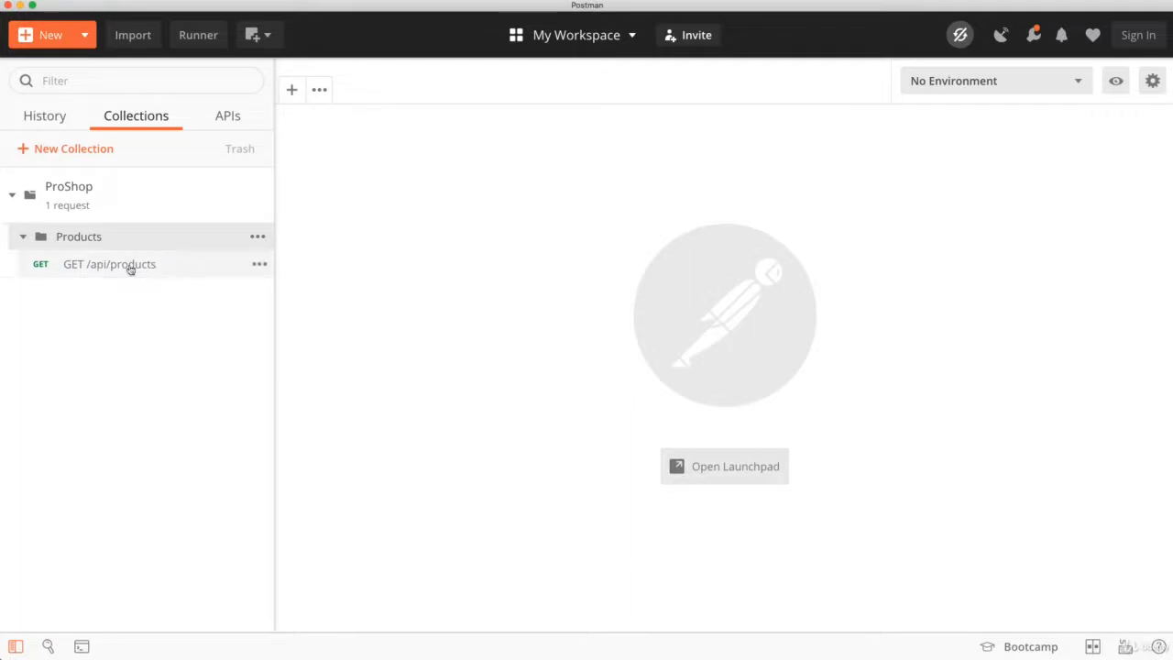
click(186, 266)
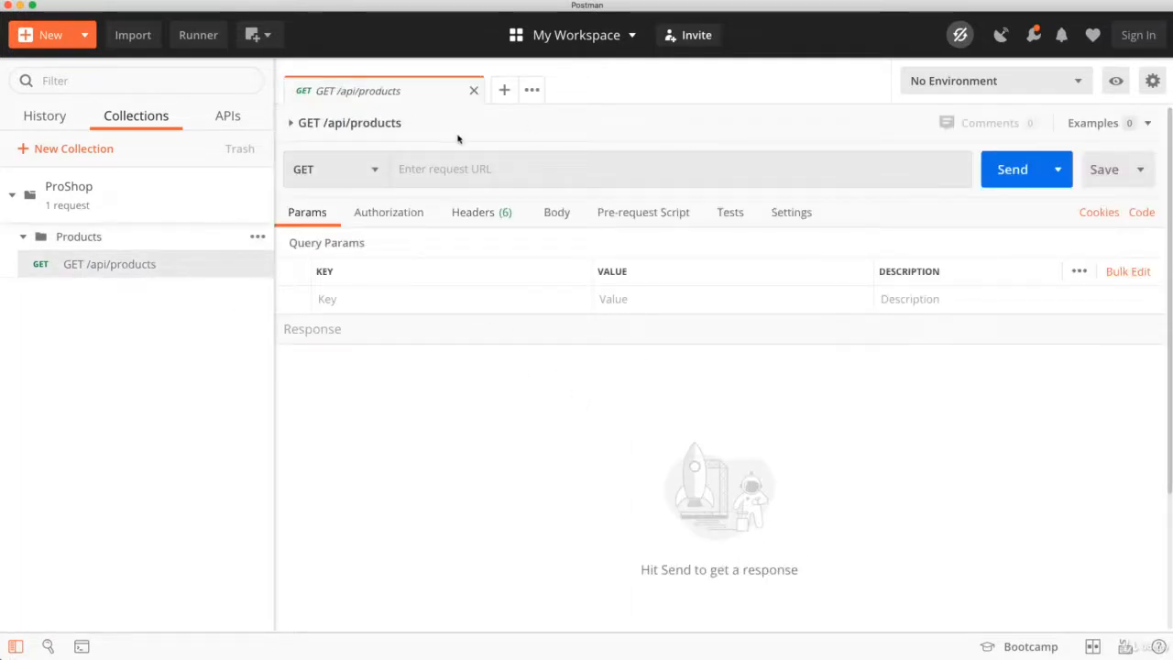
click(436, 168)
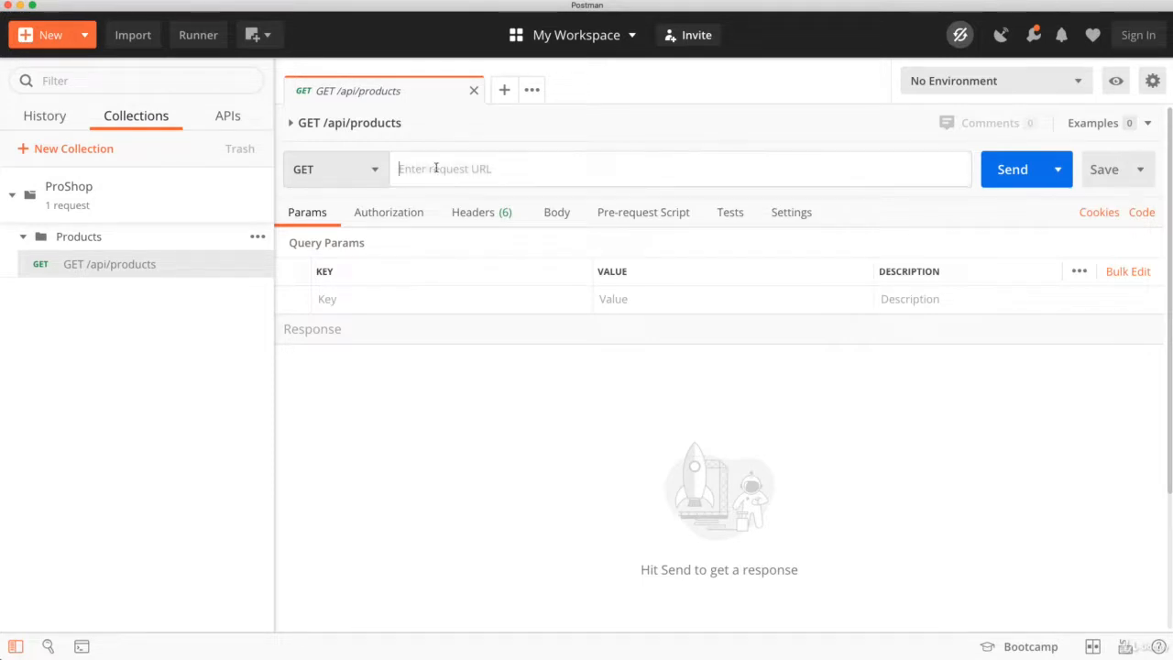
text(http)
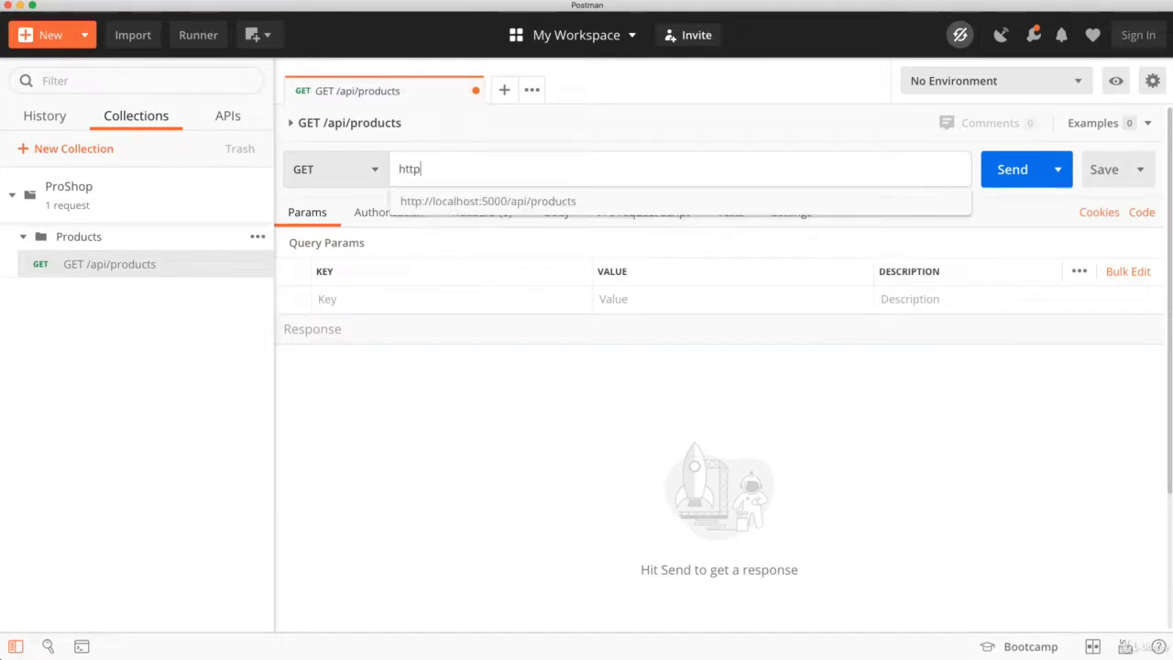
text(://)
key(Down)
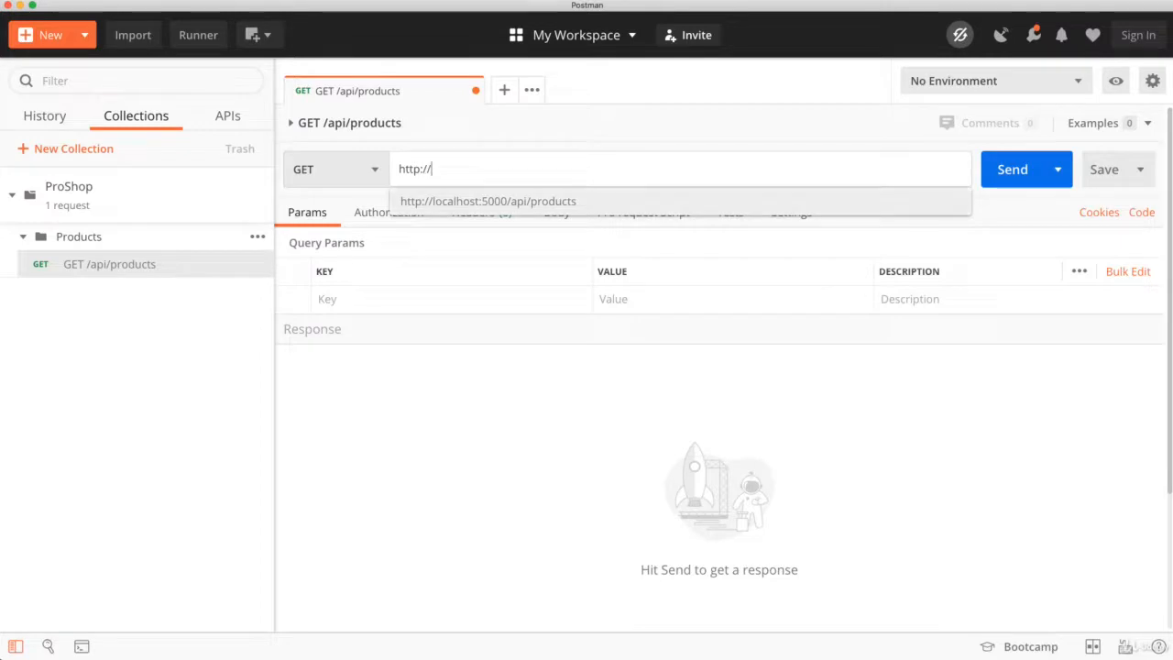
key(Return)
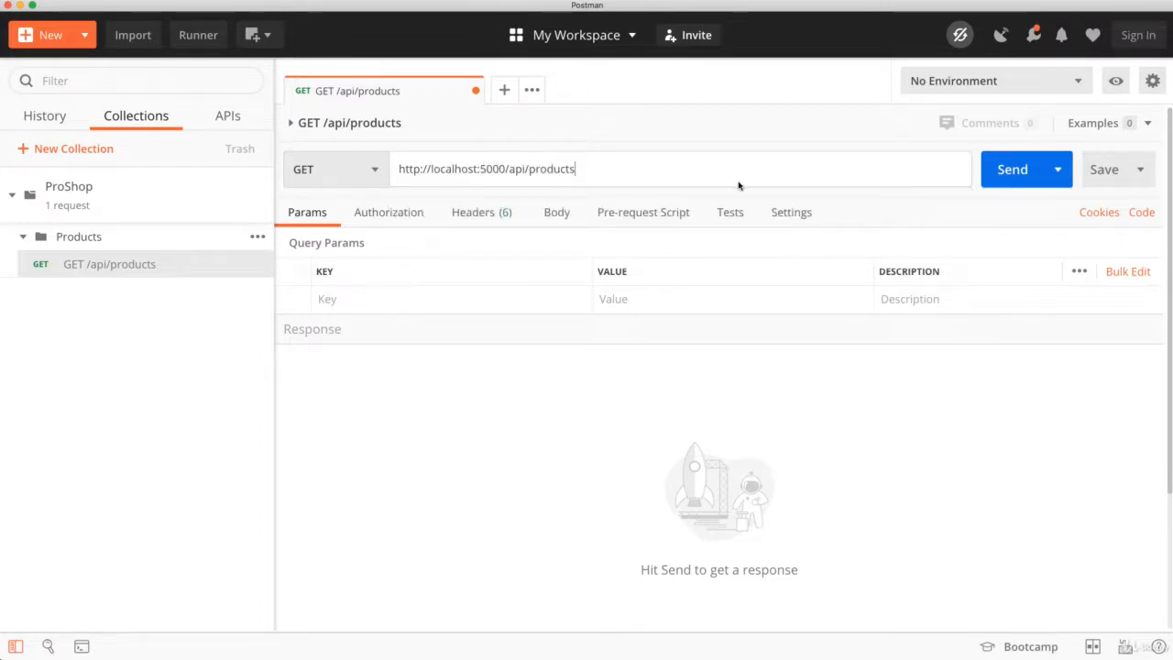
click(372, 173)
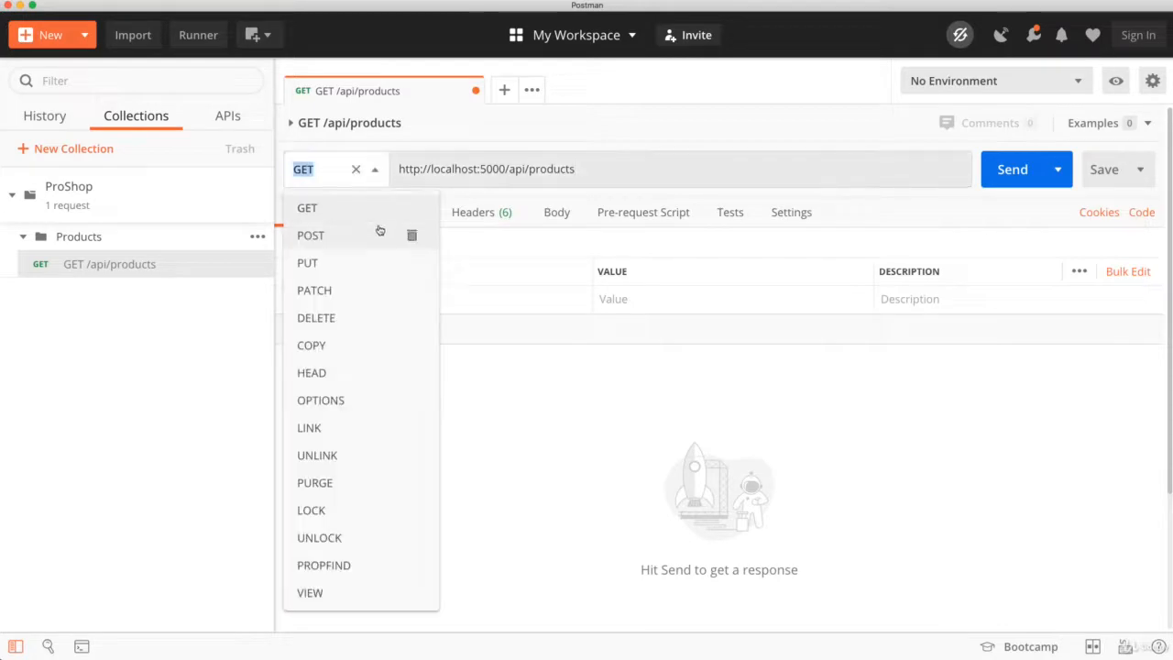
click(575, 120)
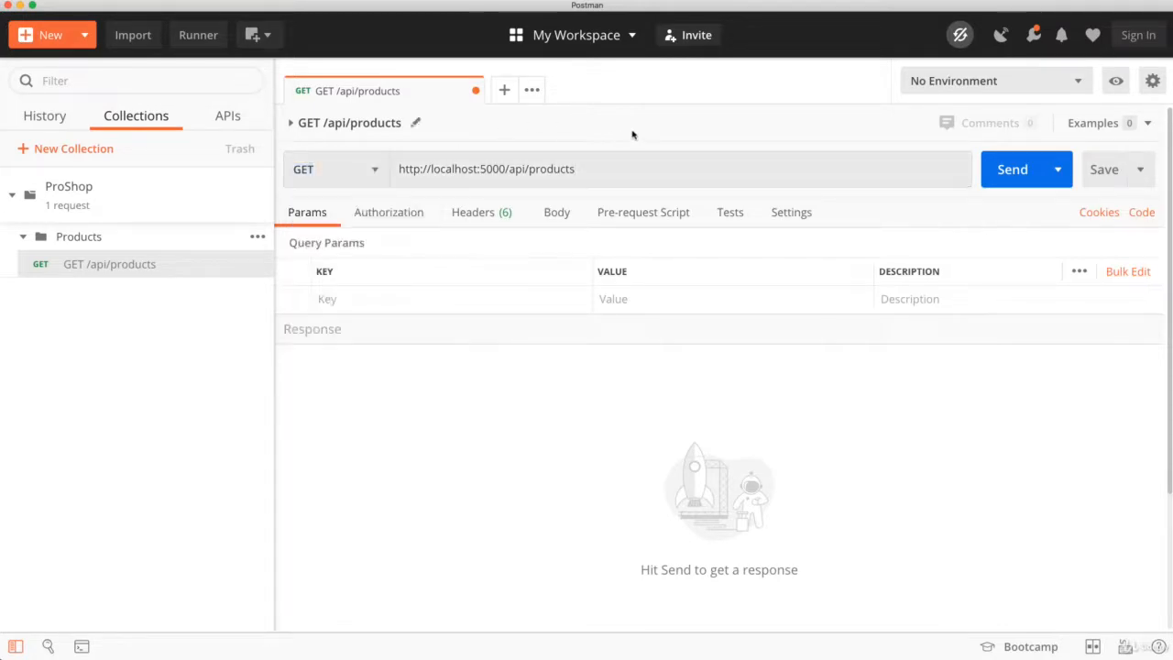
click(1013, 169)
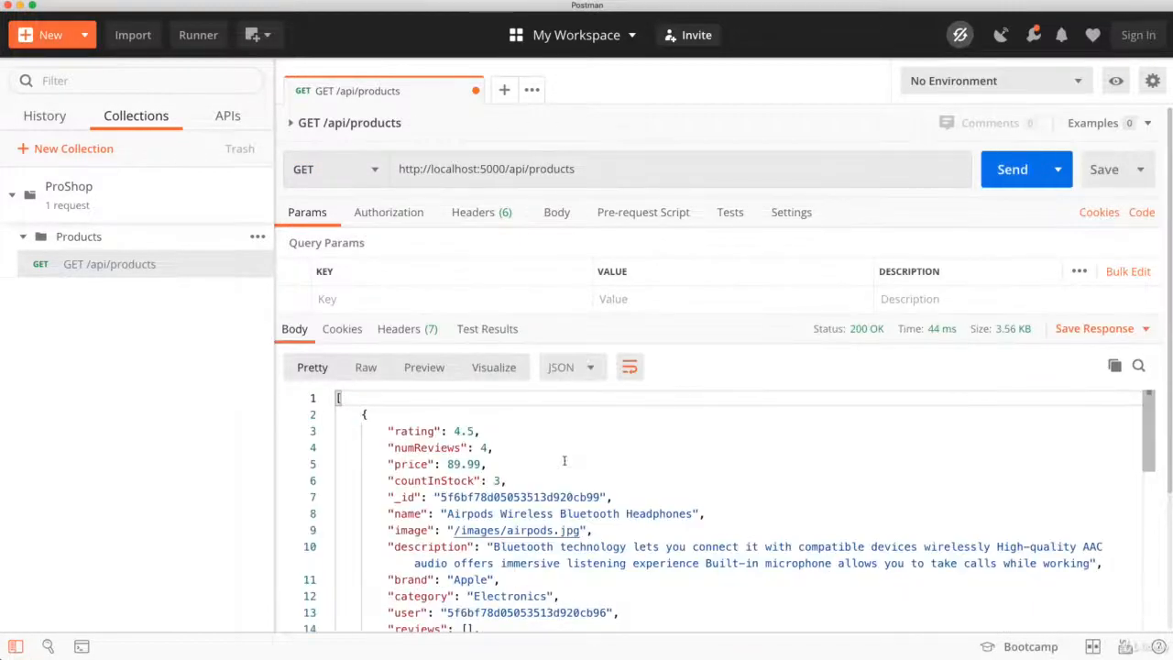
- Examine the returned product data and response status, comparing the Preview format with the Pretty format
scroll(559, 453, down, 5)
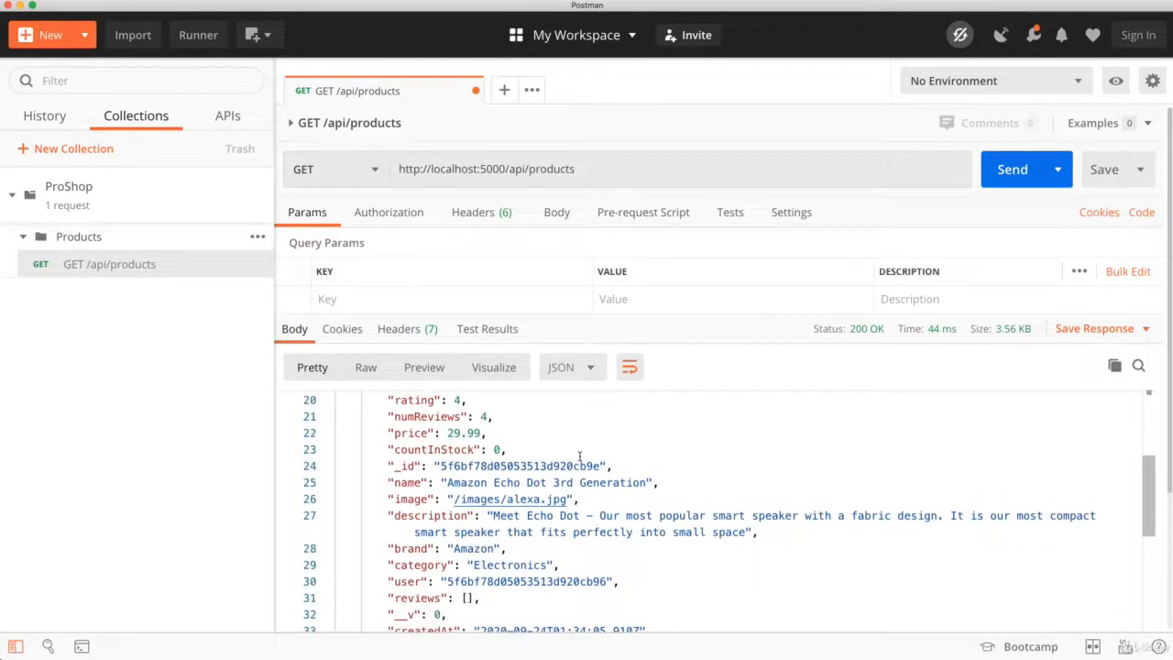
scroll(579, 455, up, 5)
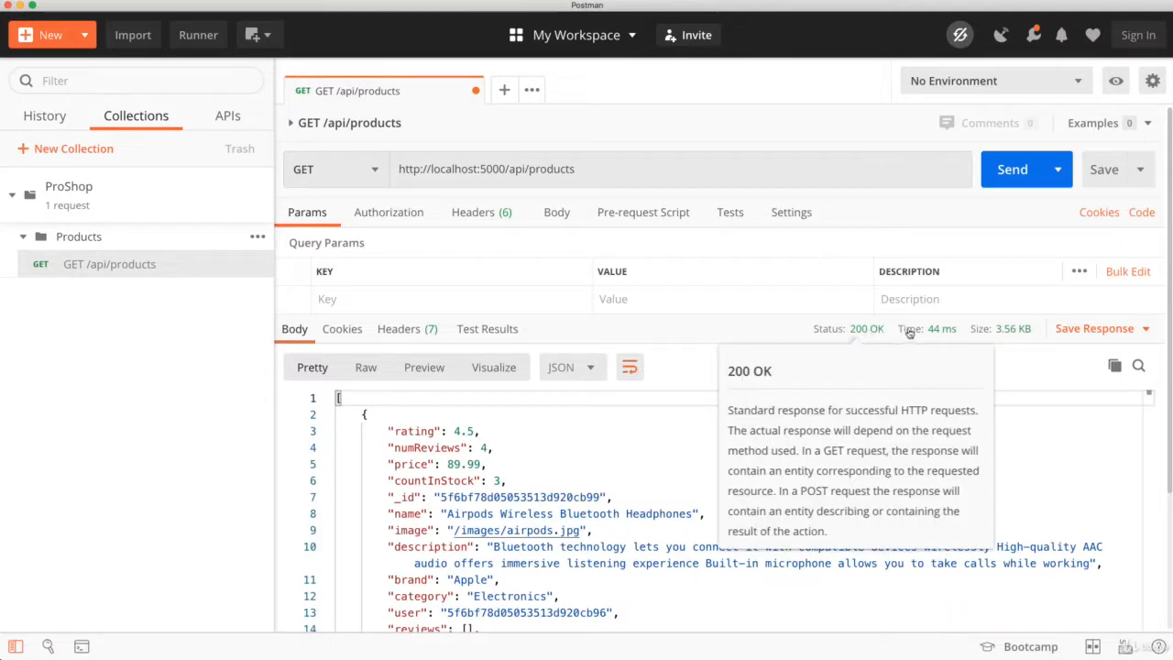
click(423, 371)
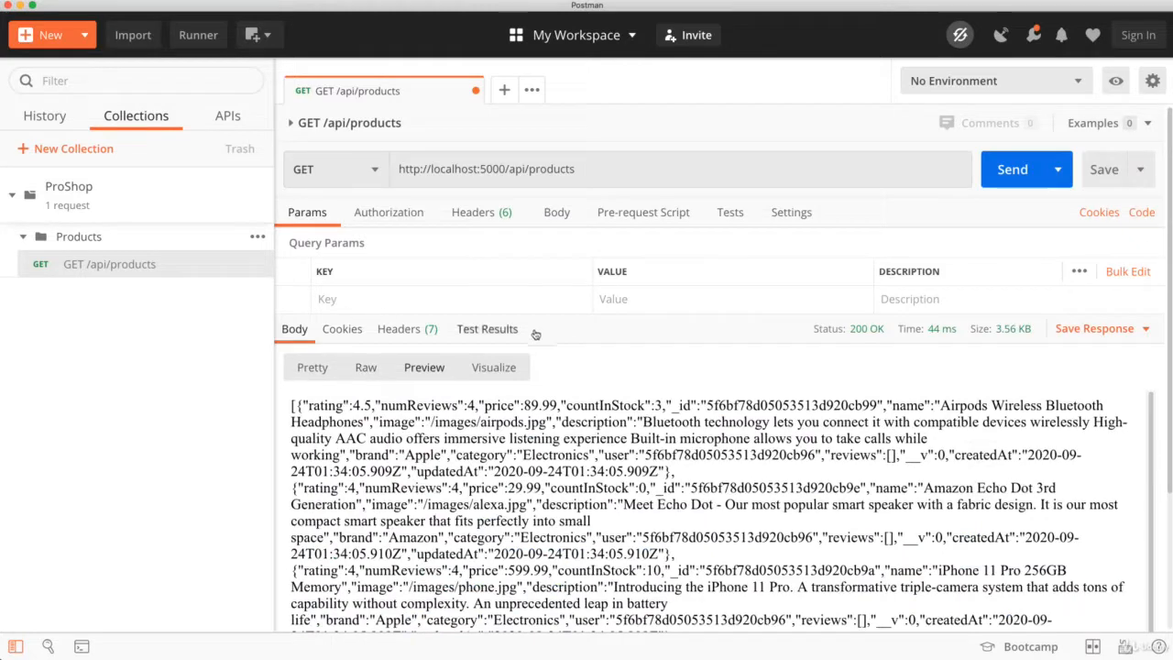
click(312, 367)
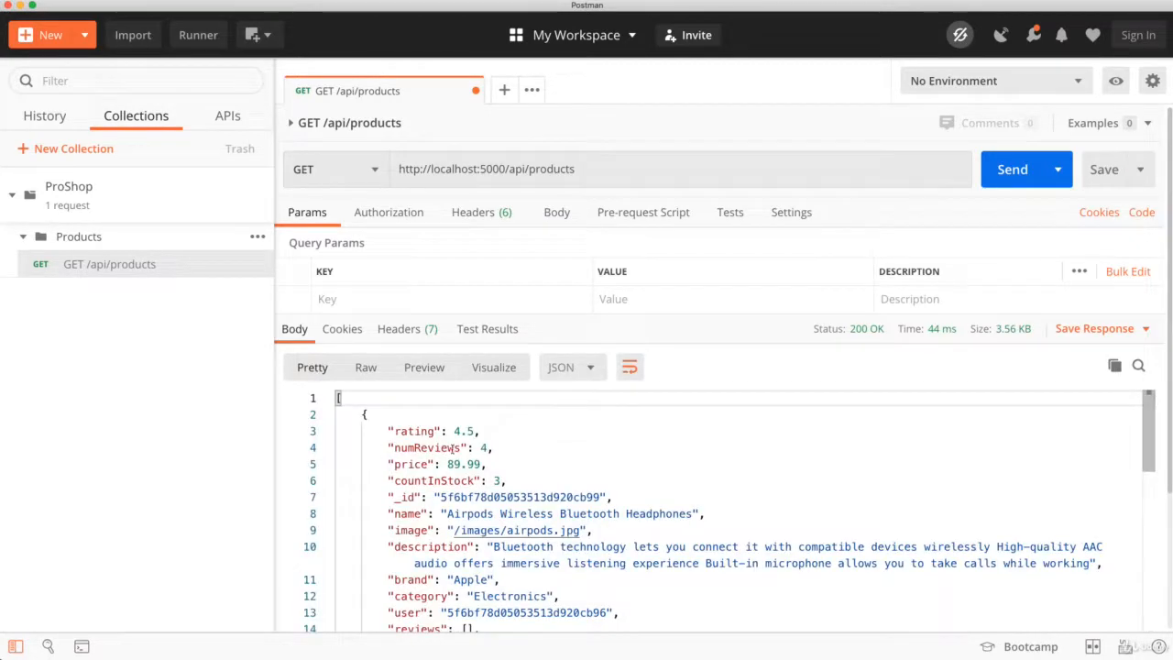
scroll(586, 422, down, 2)
scroll(596, 431, up, 2)
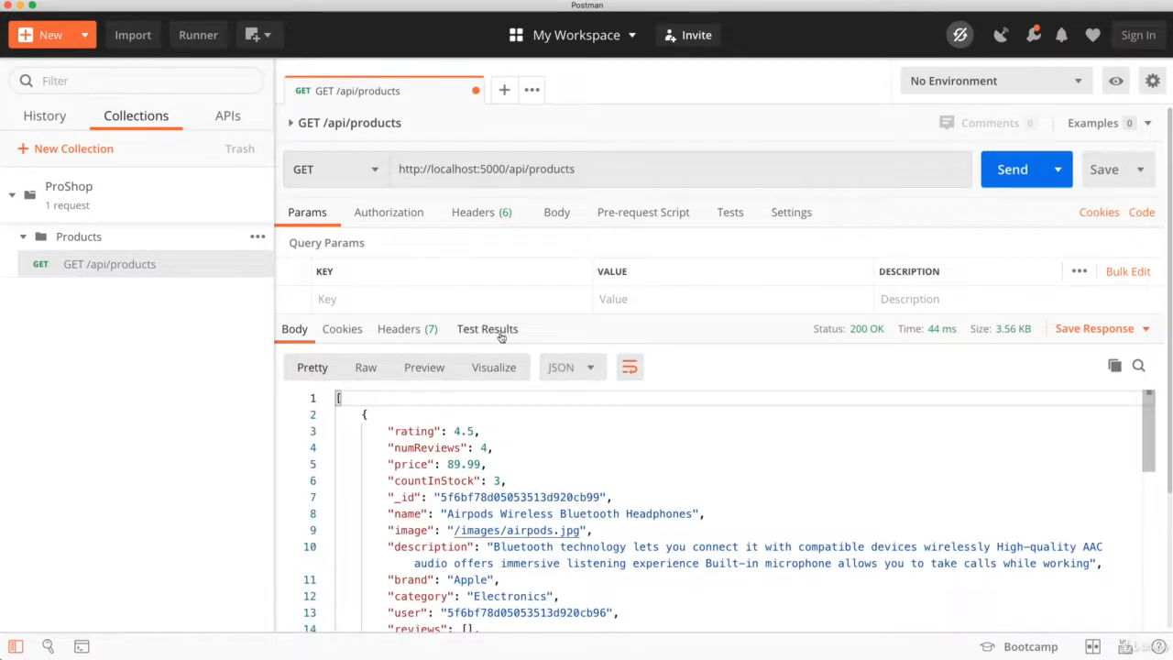
- Look over the available request methods without changing GET, and show the request's headers
click(370, 173)
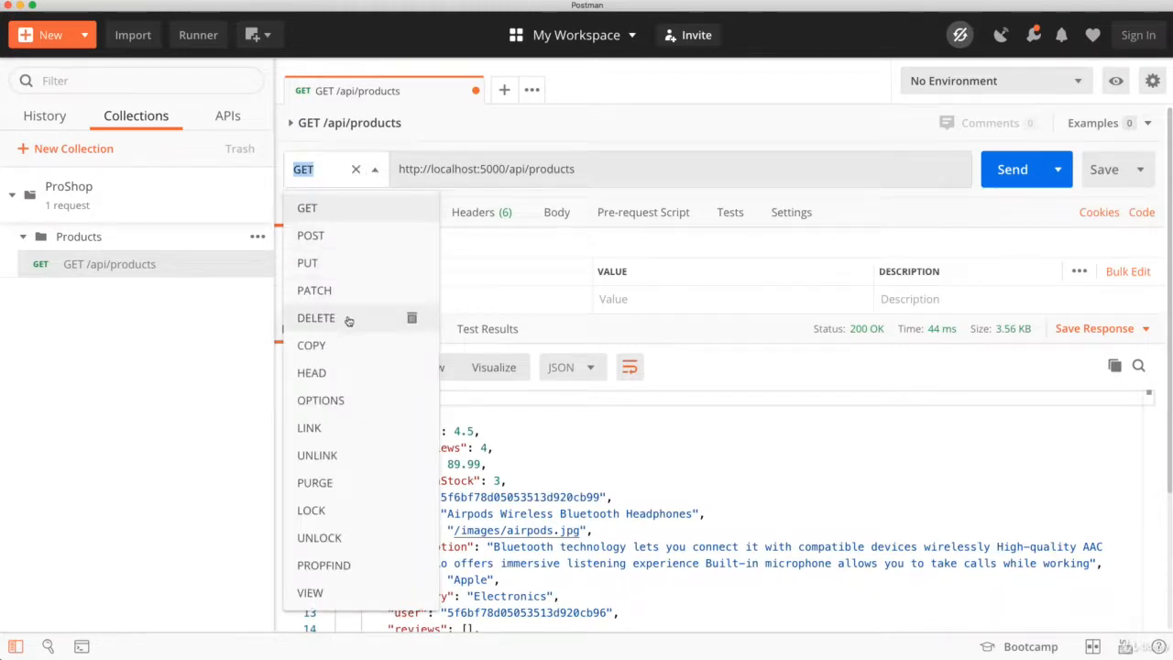
click(695, 109)
click(481, 215)
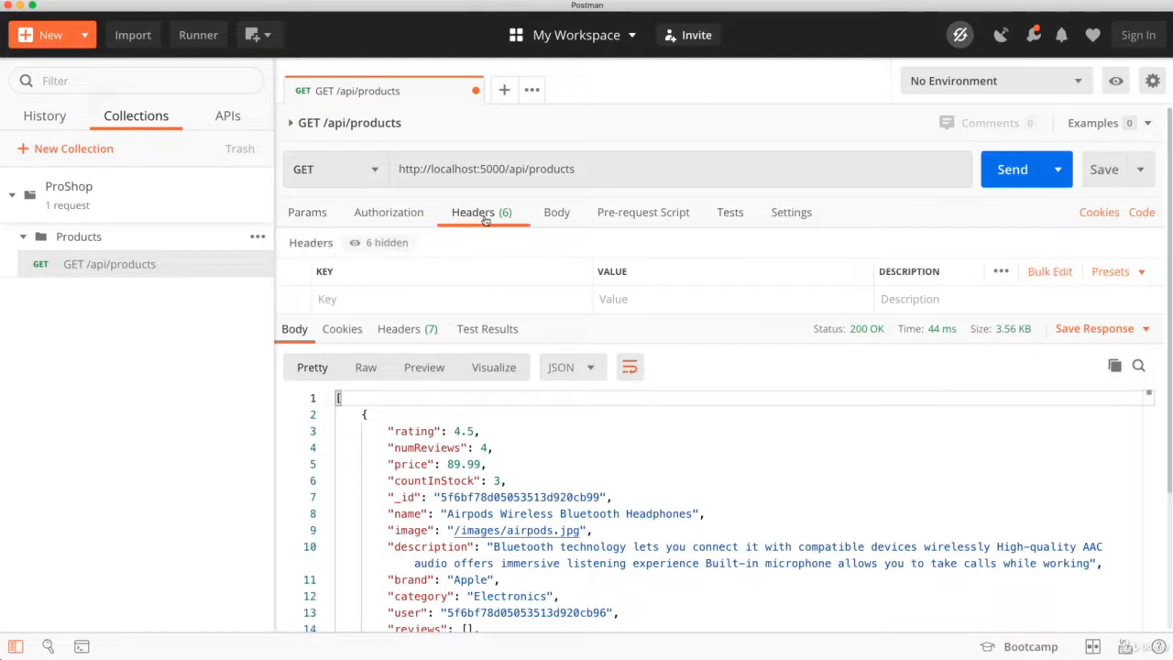
- Look over the request's body options, its query parameters and the base address in its URL
click(557, 212)
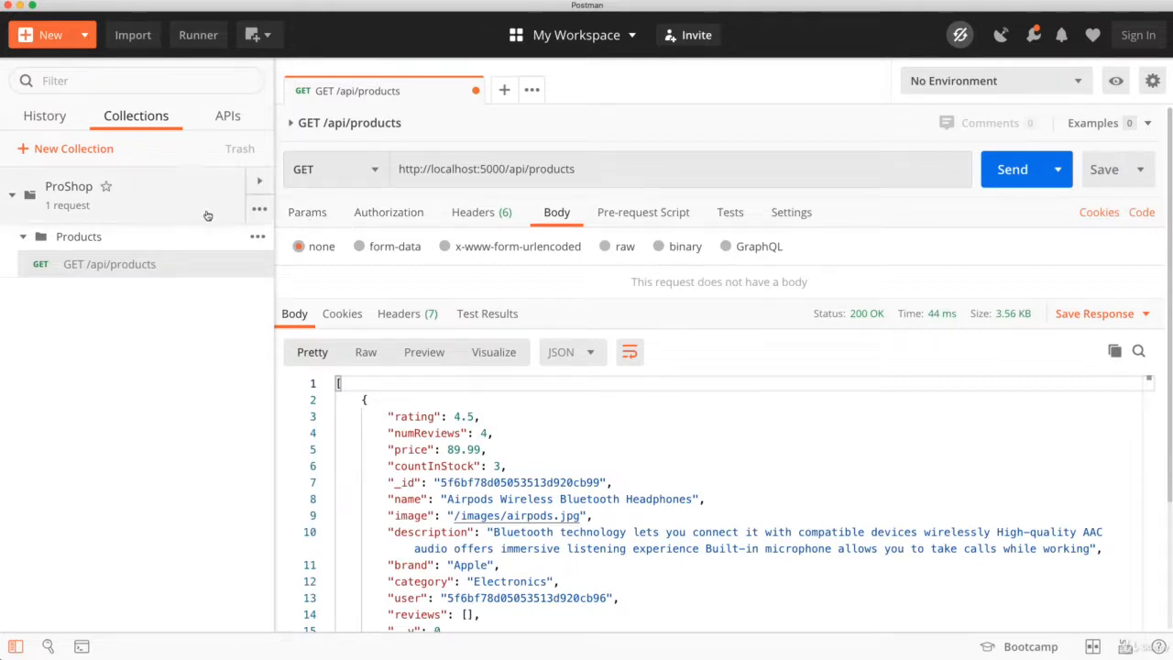
click(308, 214)
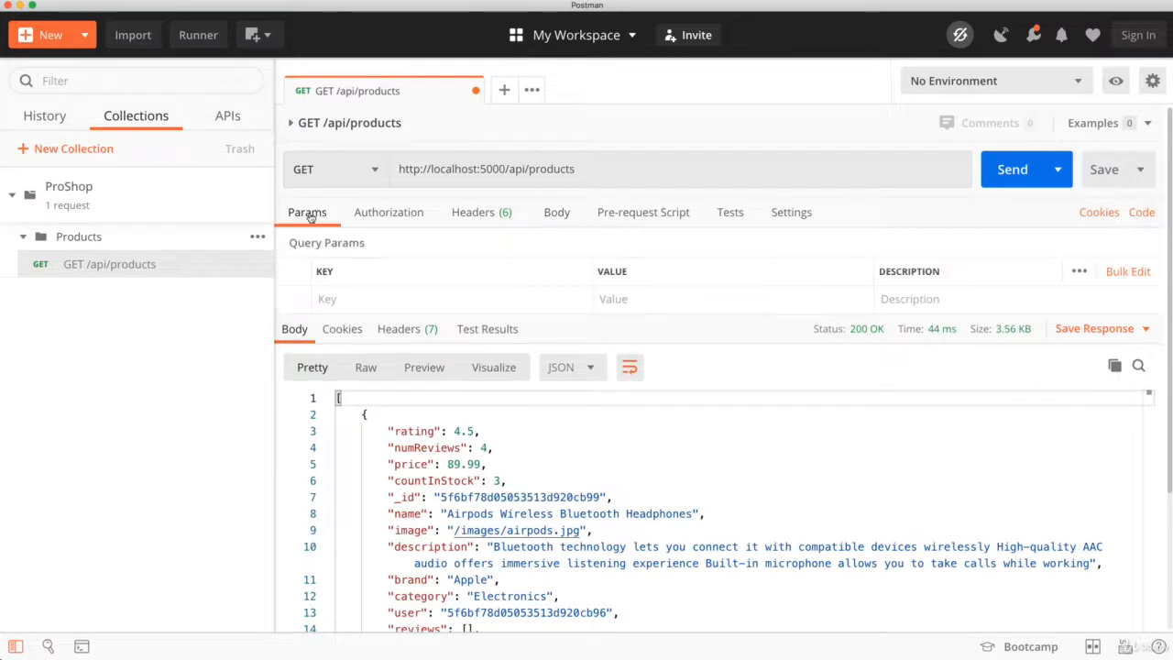
drag(507, 168, 396, 168)
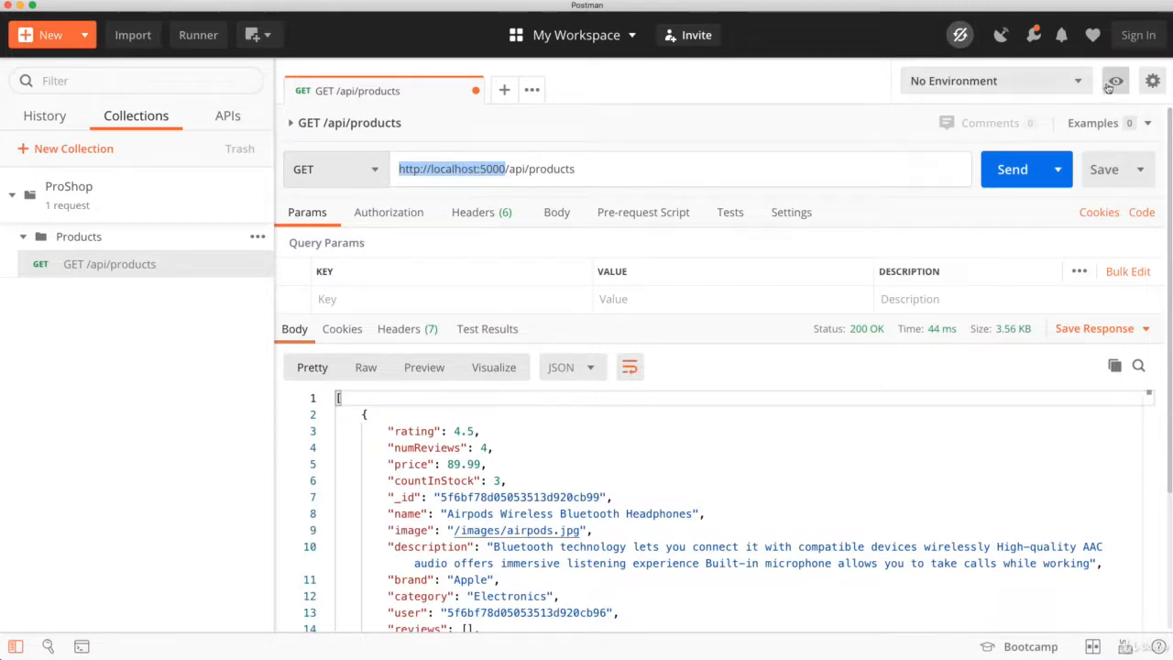
click(1116, 80)
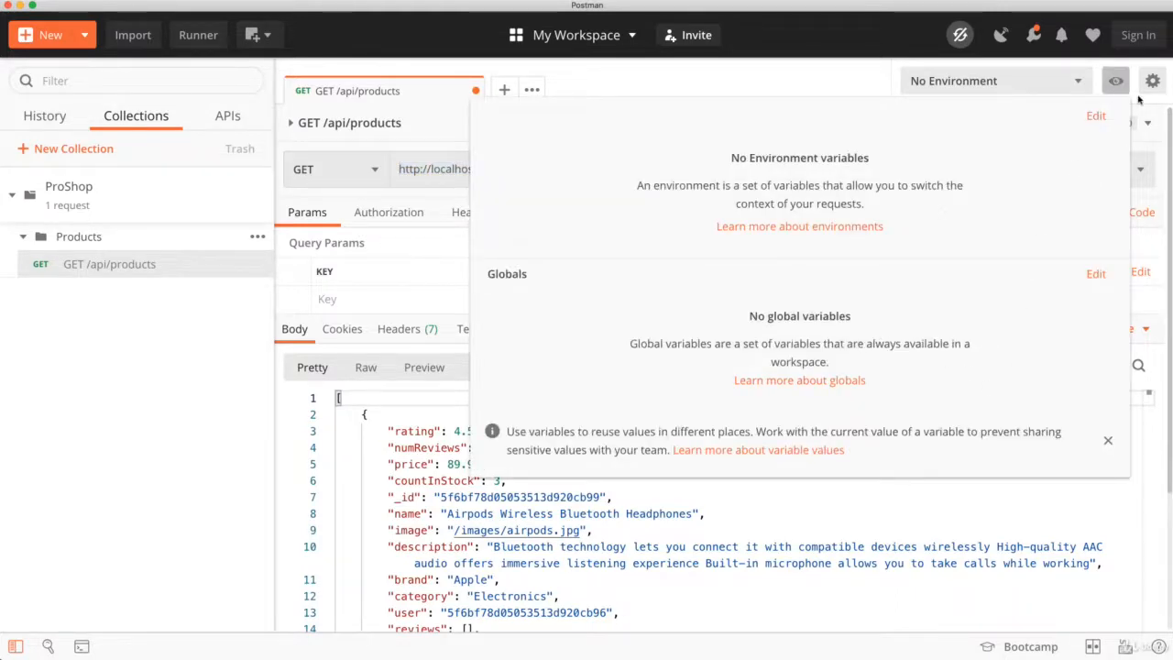
click(1153, 80)
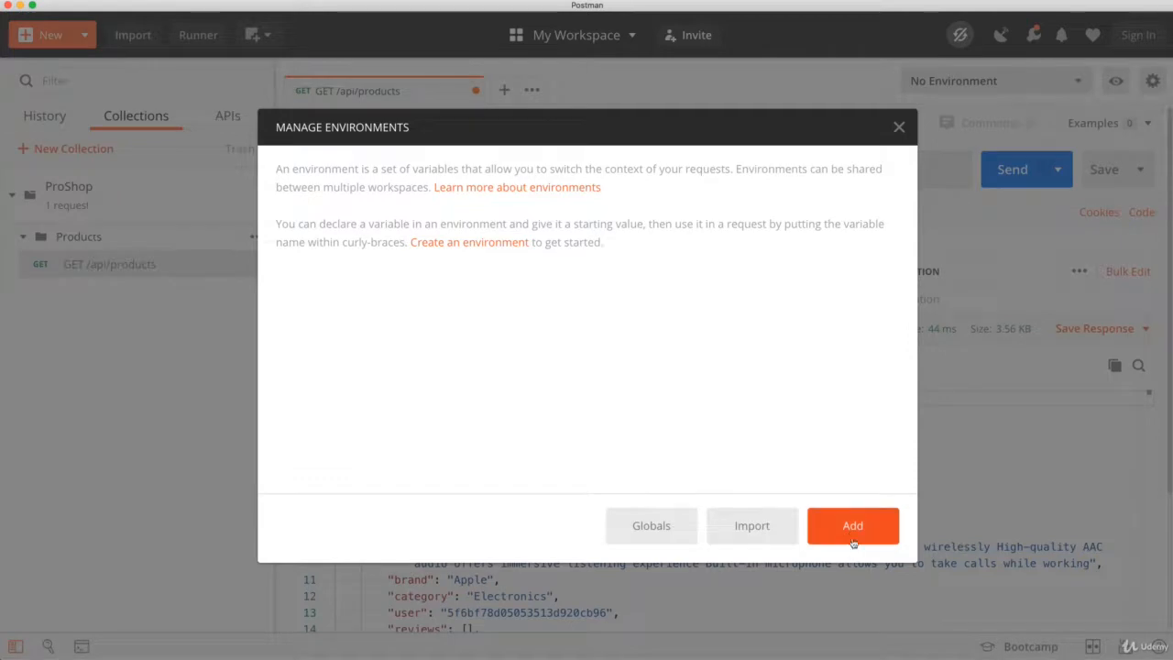
click(852, 529)
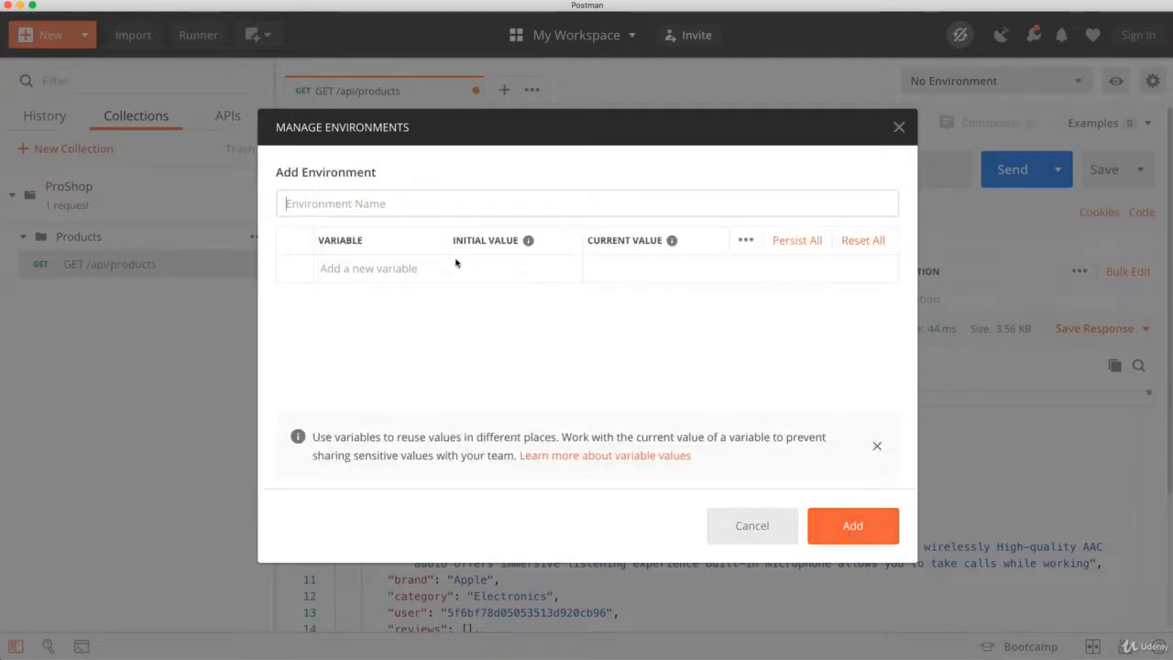
text(ProShop)
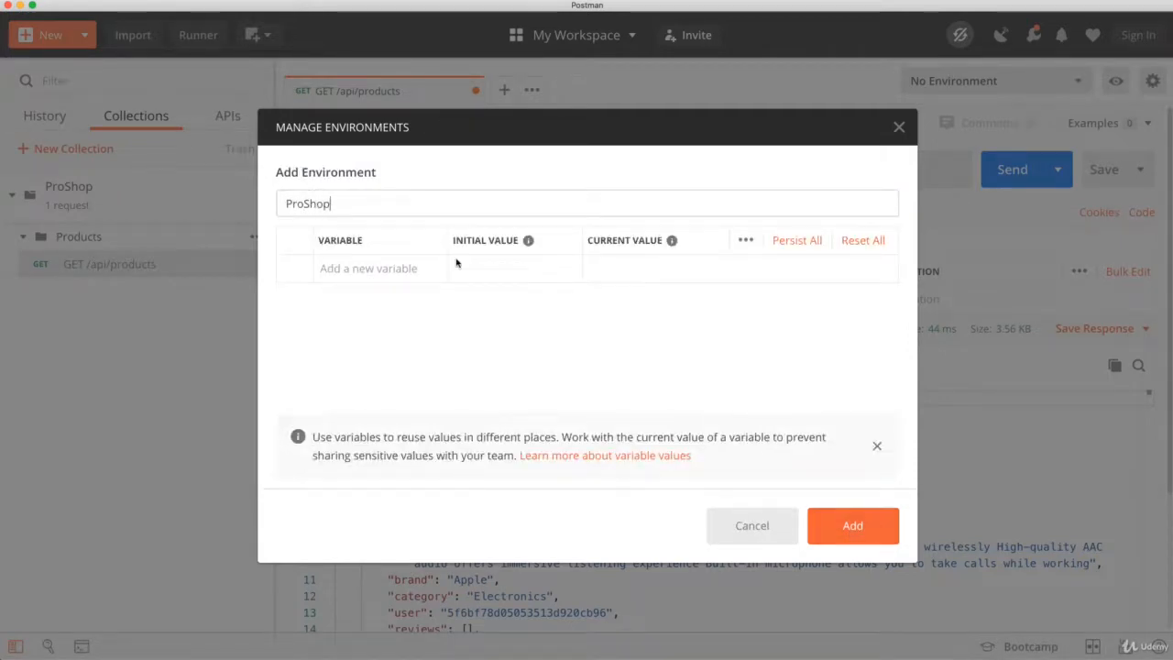
text( Env)
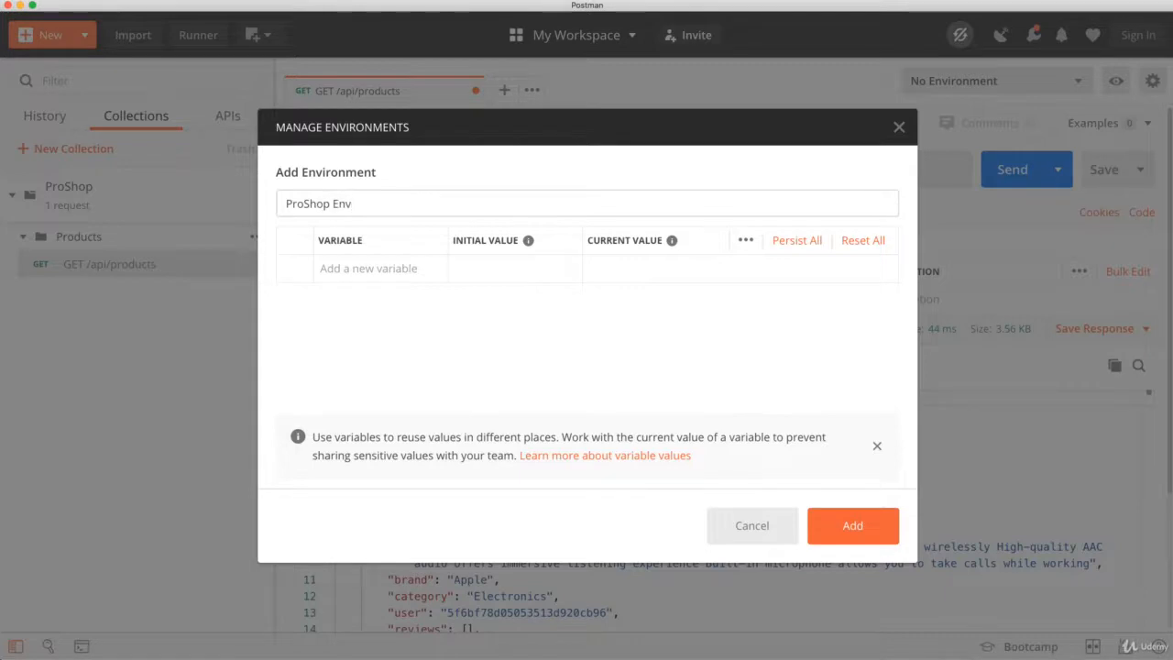
click(355, 267)
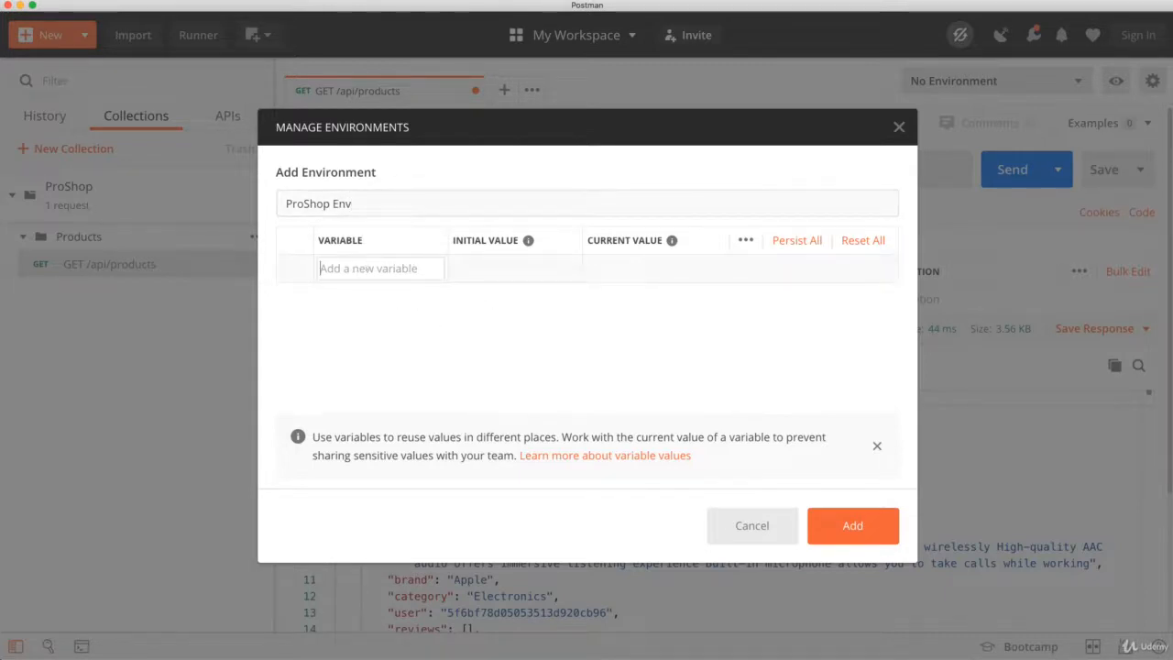
text(URL)
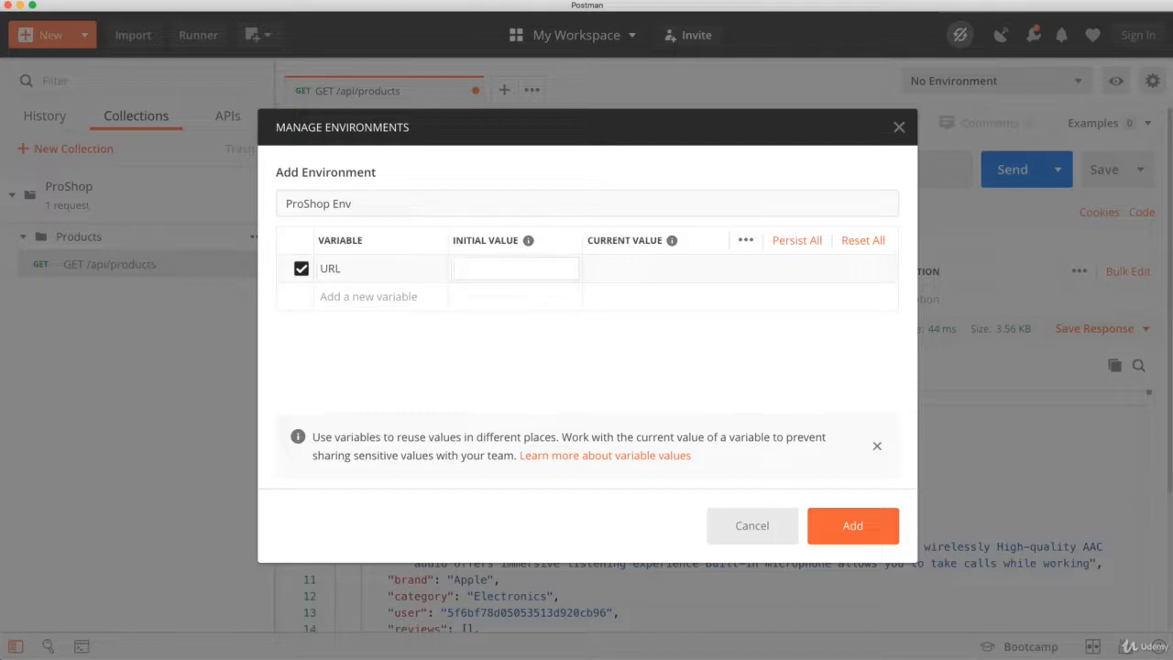
text(http://localhost:5000)
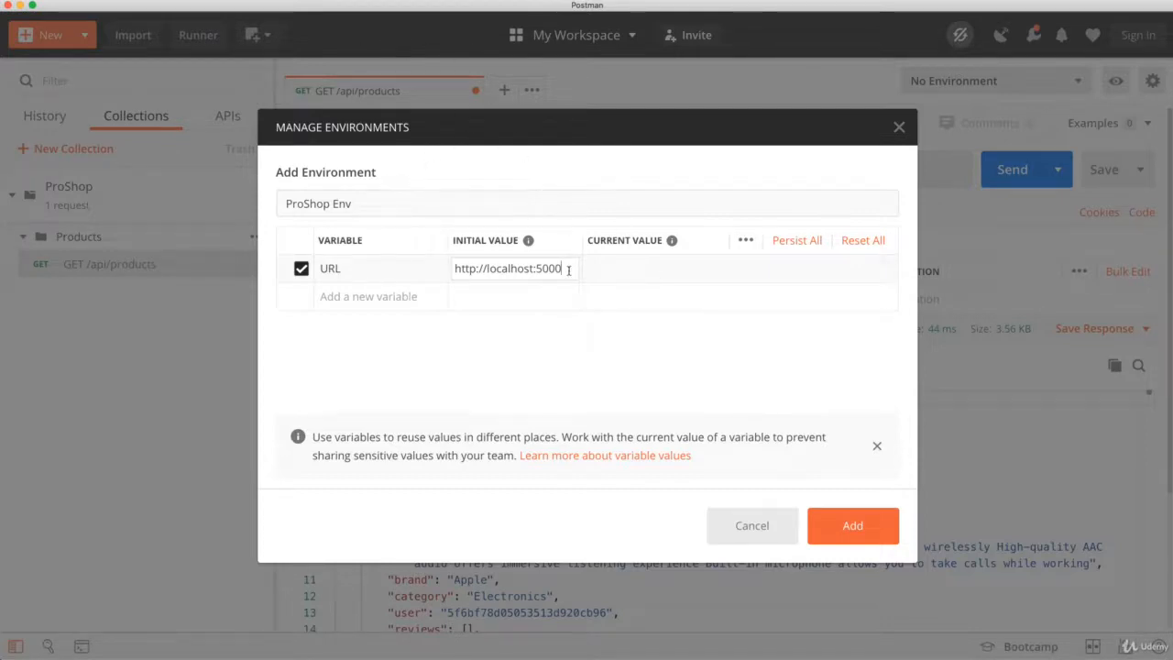
drag(568, 269, 452, 271)
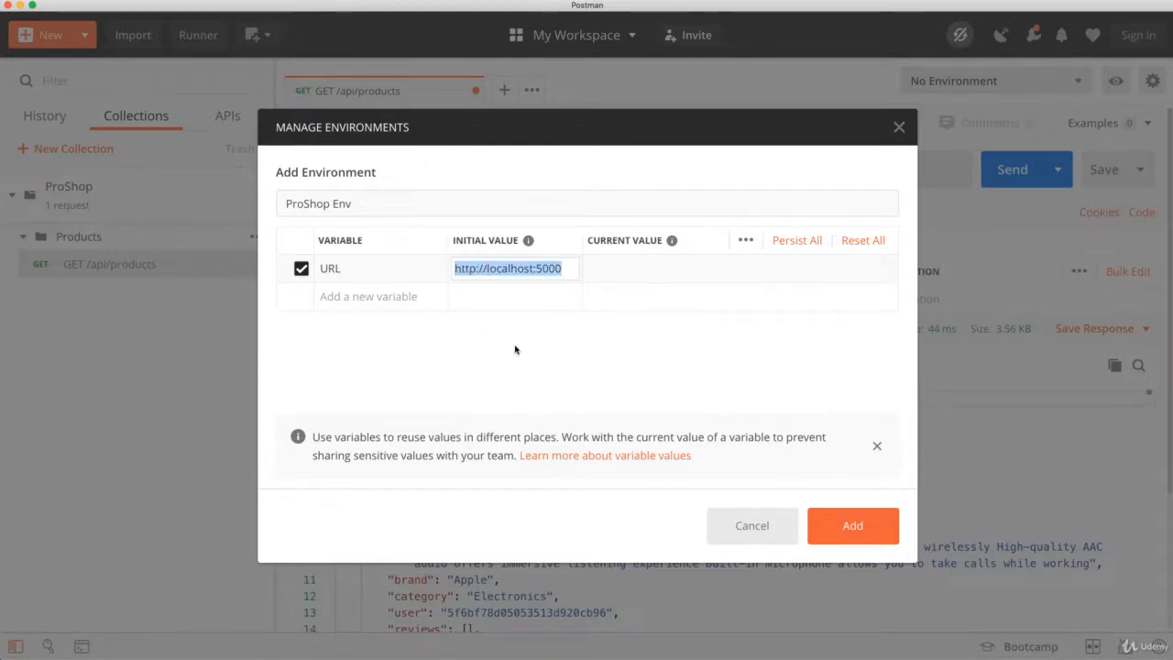
click(851, 528)
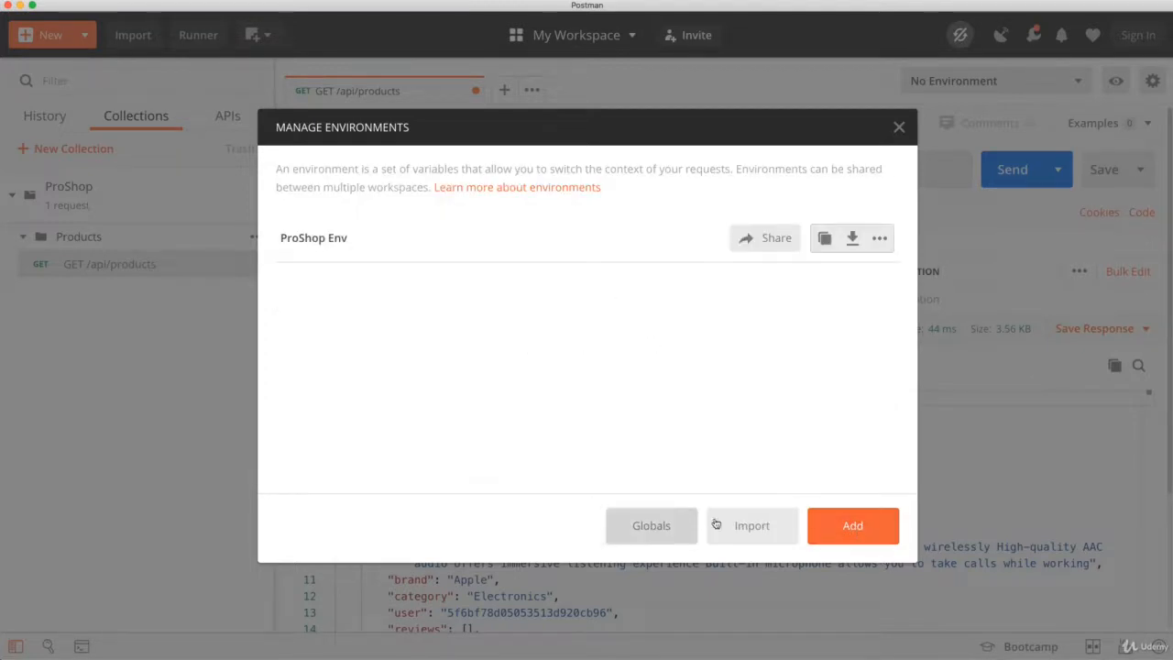
- Close the environment manager and make ProShop Env the active environment
click(898, 129)
click(992, 84)
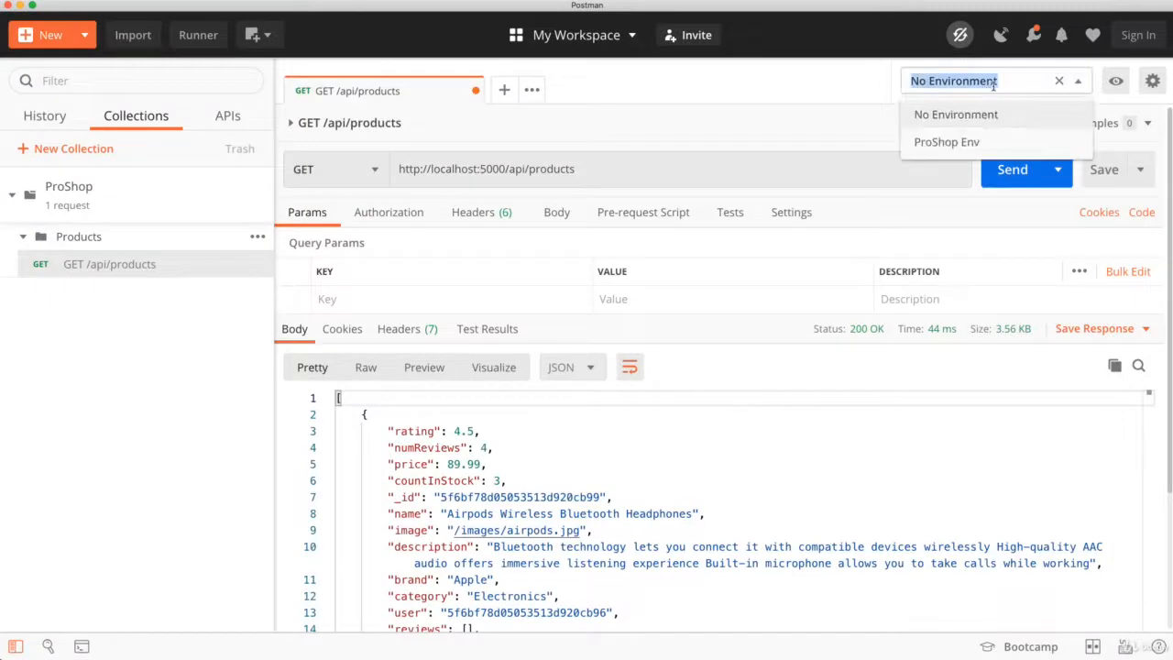
click(994, 140)
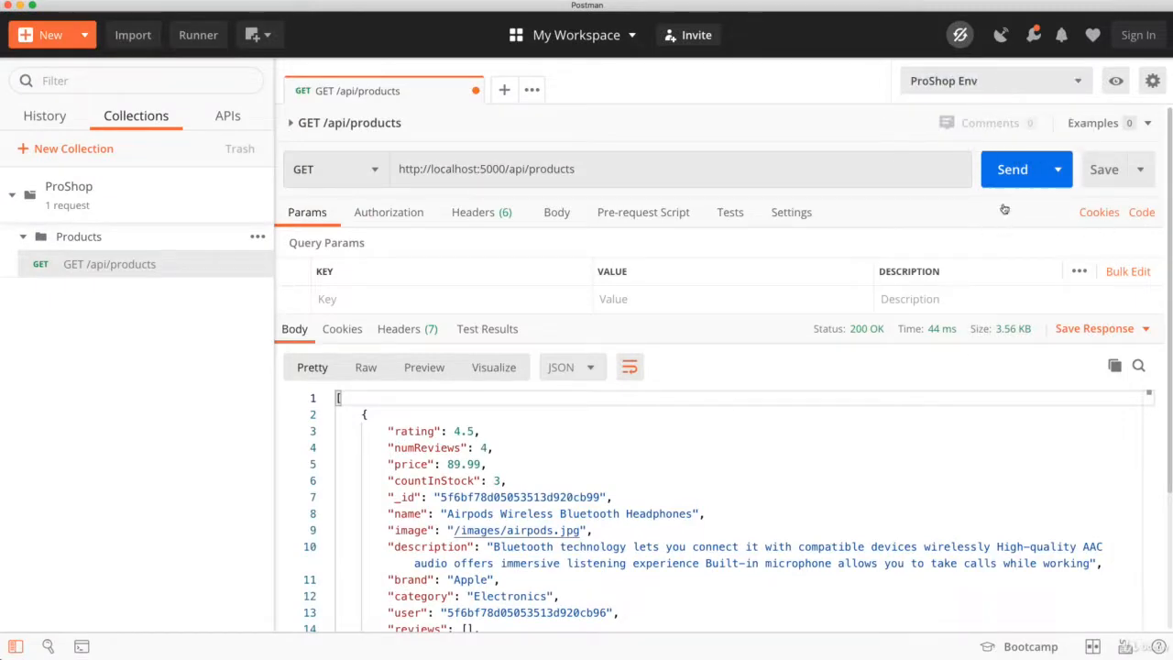
click(501, 169)
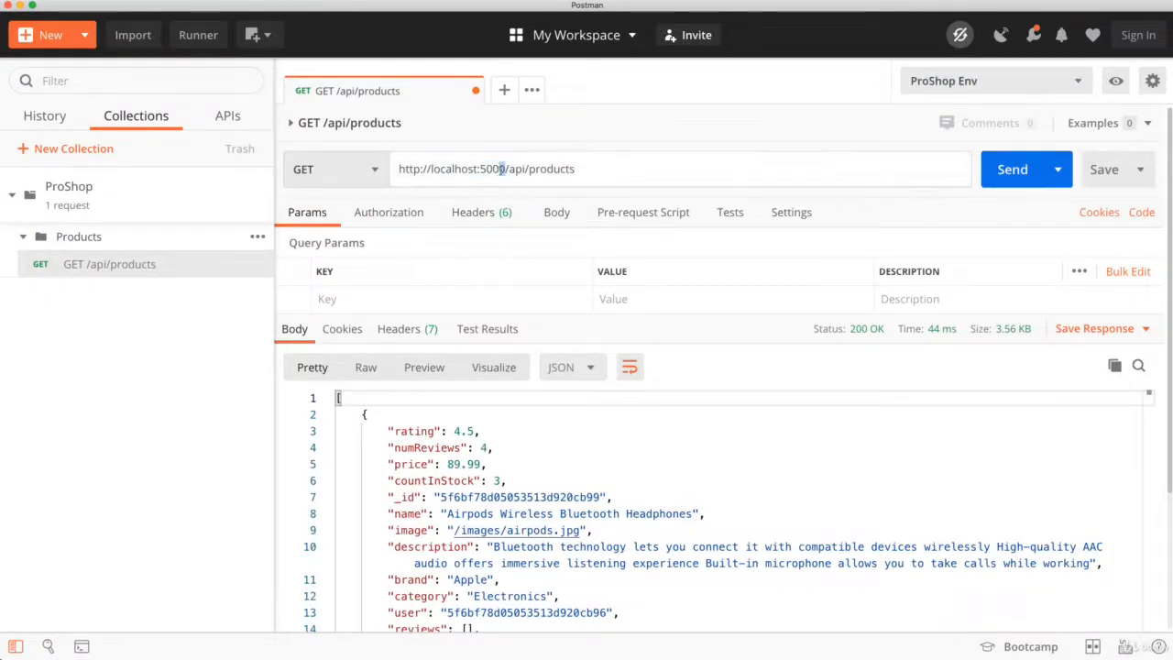
click(511, 169)
click(504, 166)
drag(505, 169, 392, 170)
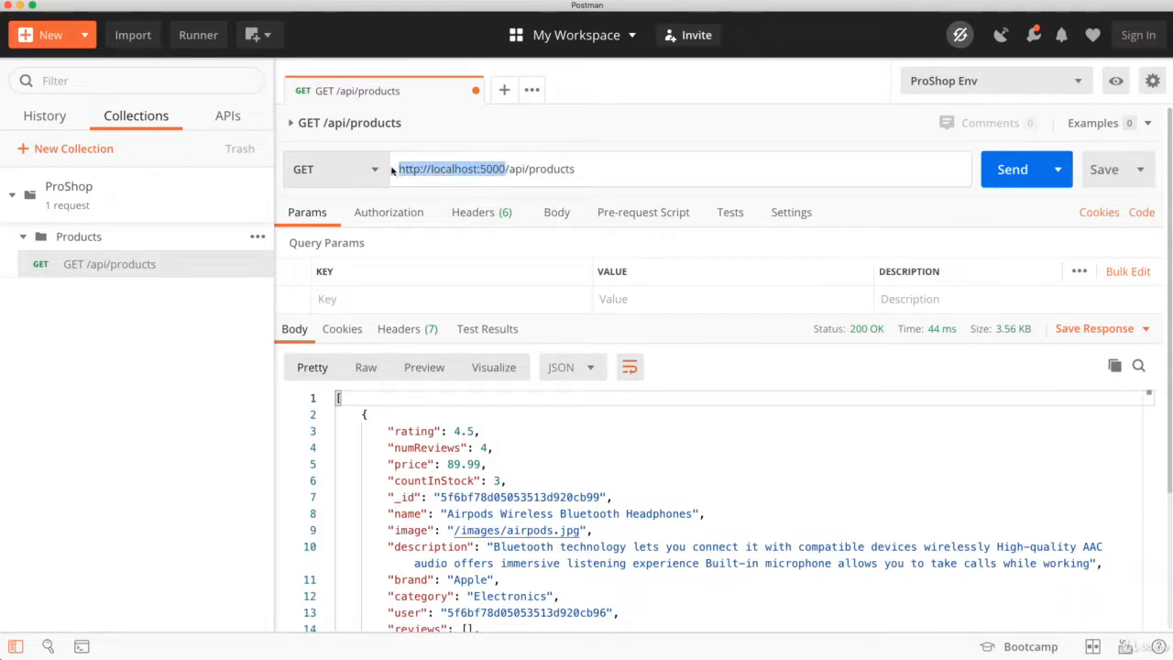
text({{)
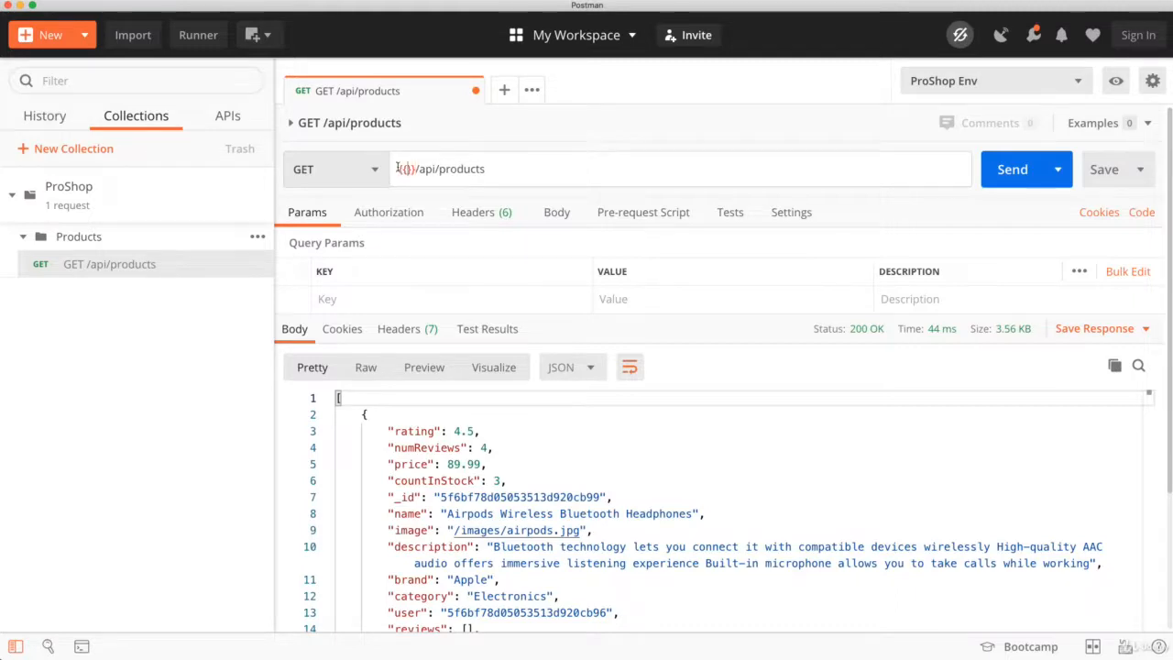
text(URL)
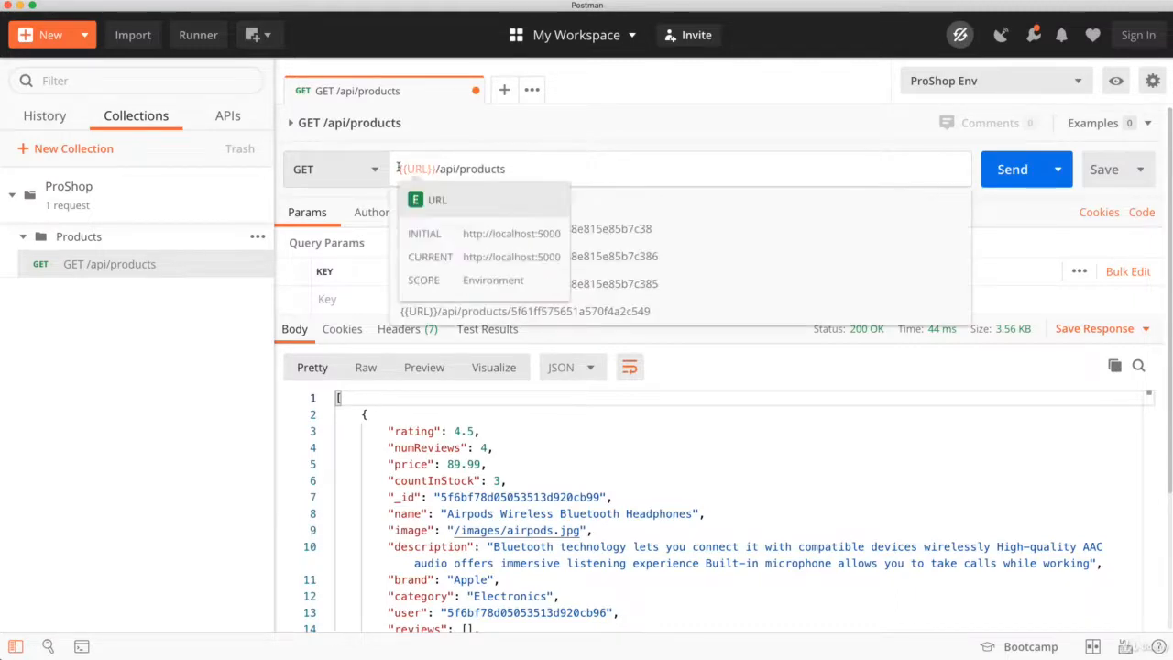
click(1016, 176)
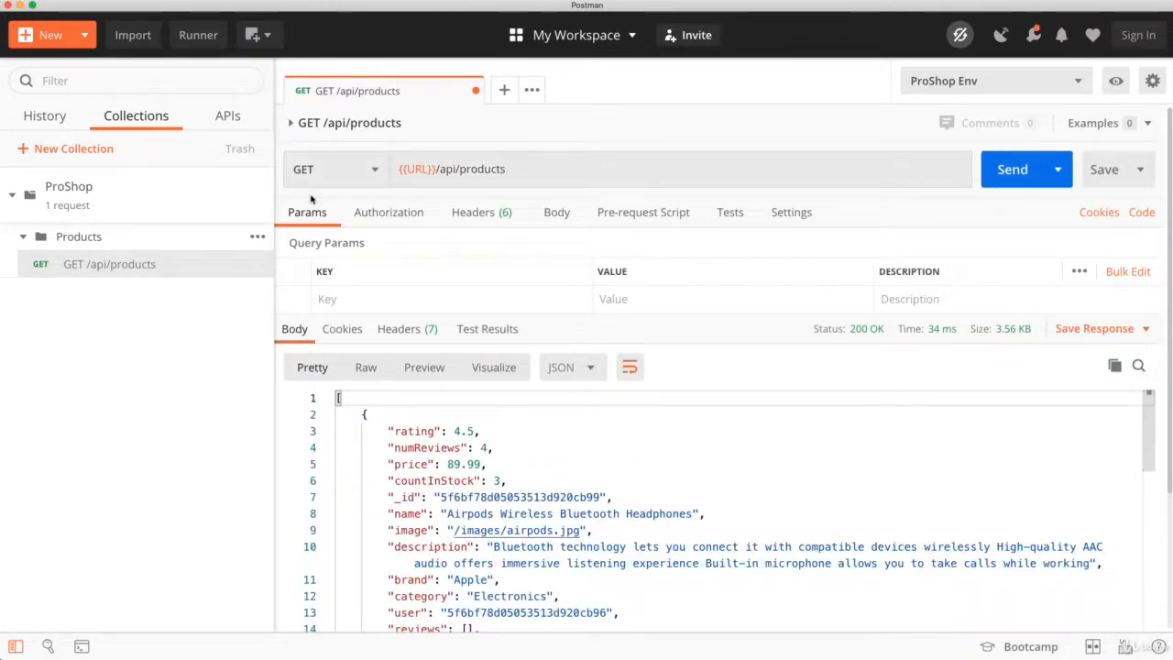
click(1104, 171)
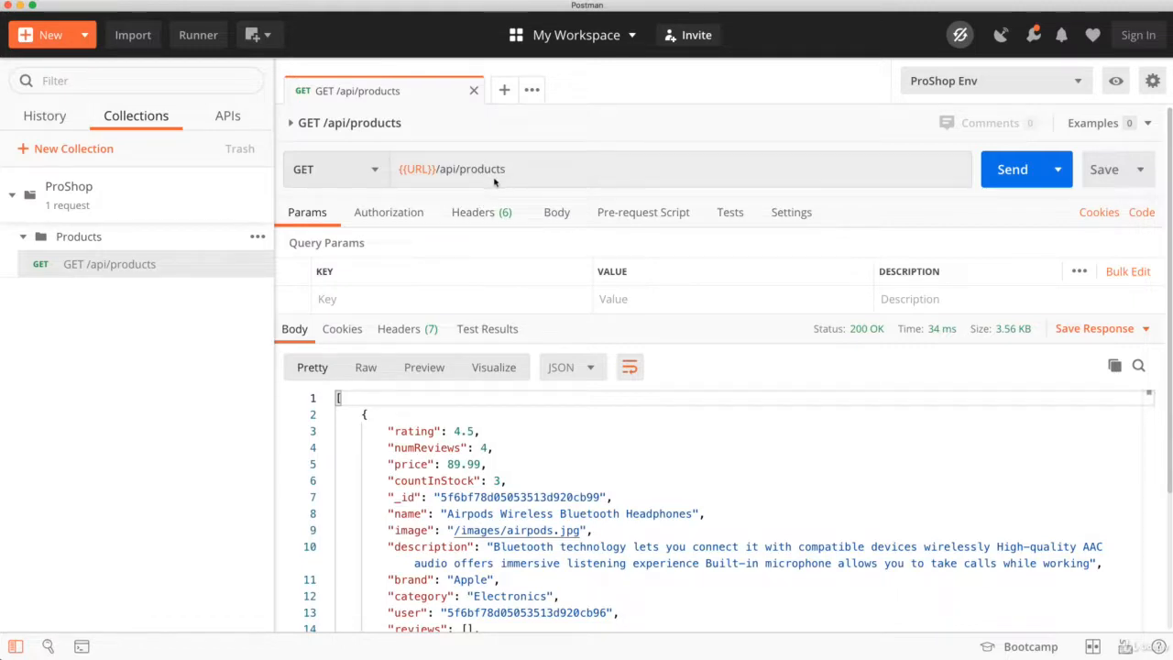
- Copy the full {{URL}}/api/products address and close the GET /api/products request
drag(526, 169, 393, 169)
key(super+c)
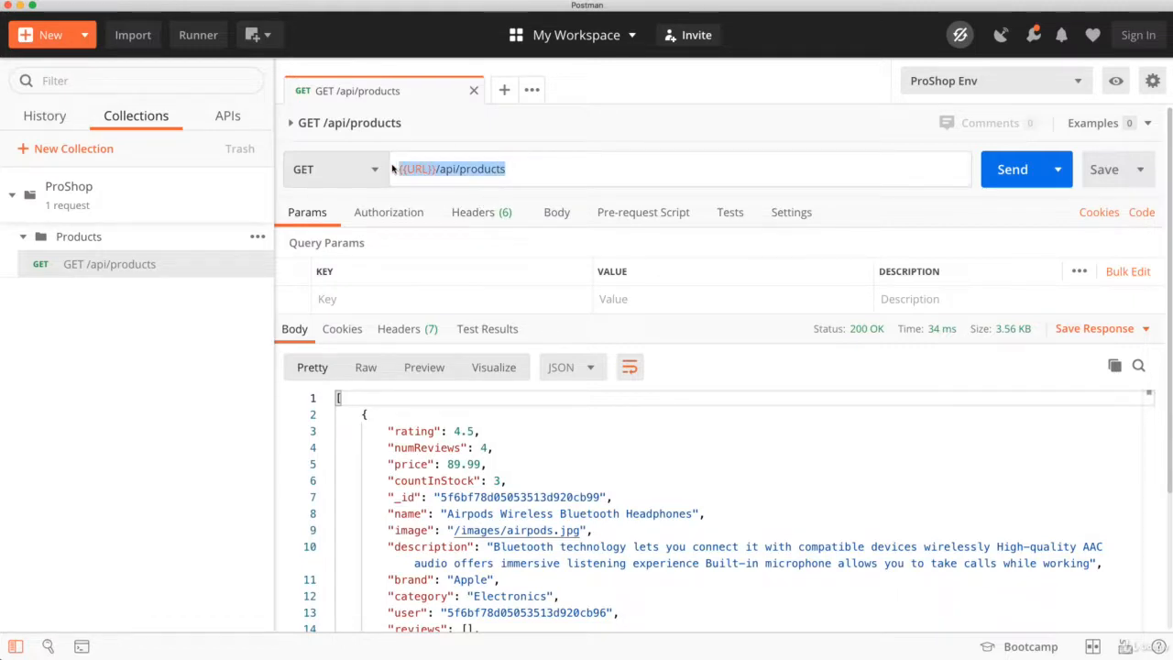
click(474, 93)
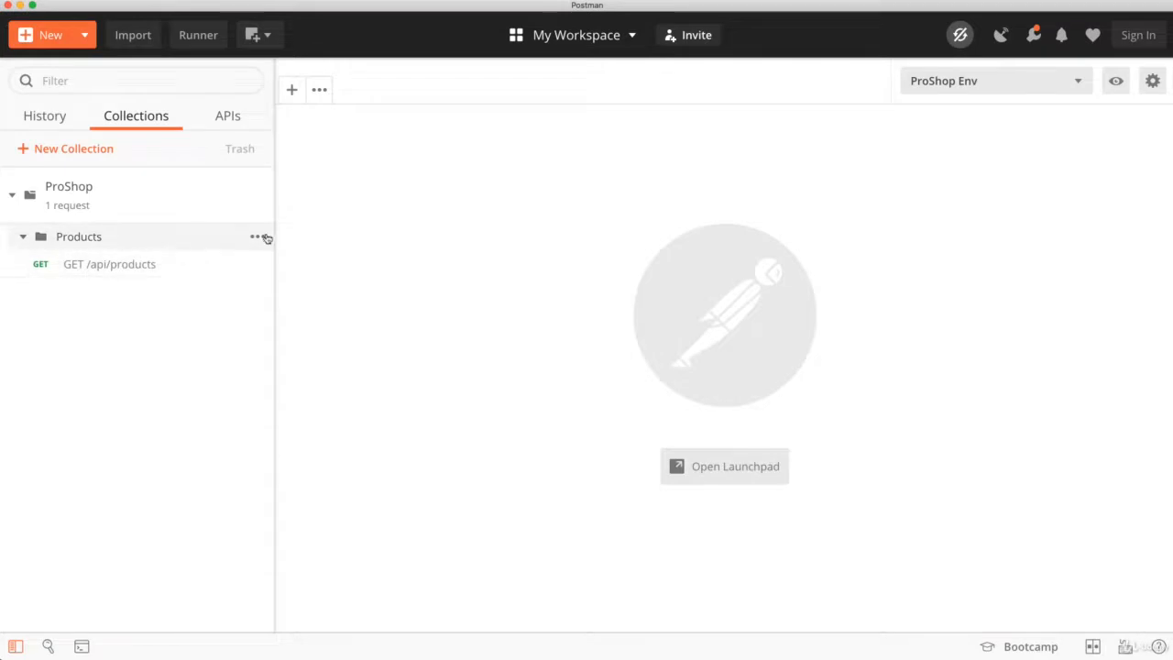
- Add a request named "GET /api/products/:id" with the description "Get single product by id" to the Products folder
click(261, 237)
click(229, 323)
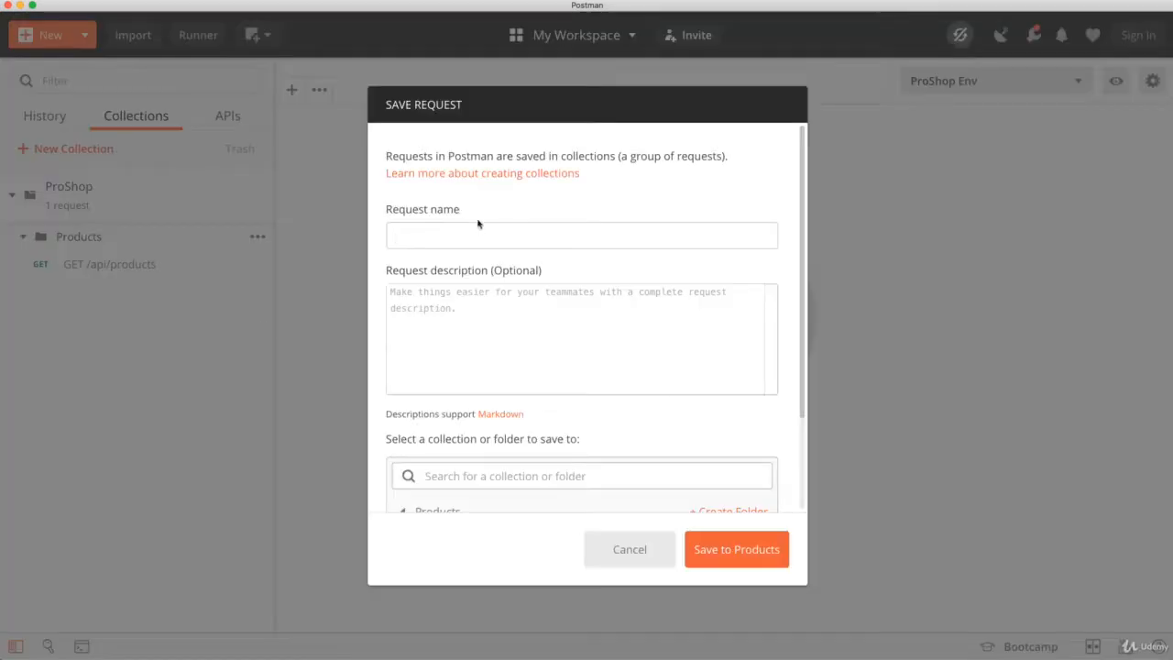
text(GET)
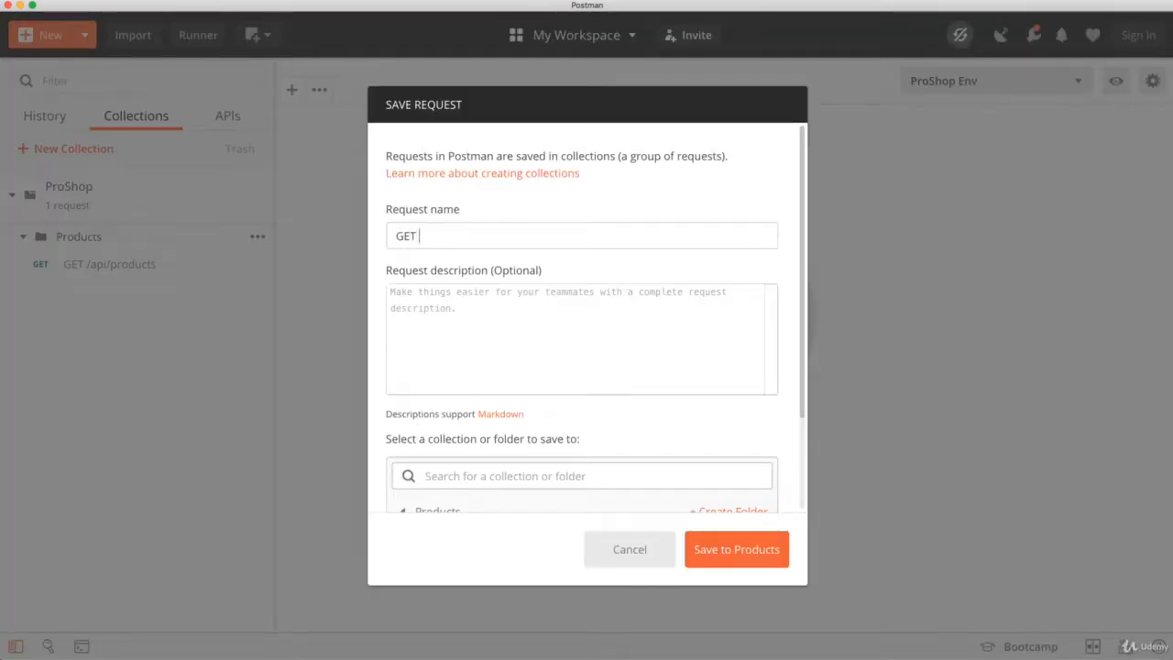
text( /api/products/:id)
key(Tab)
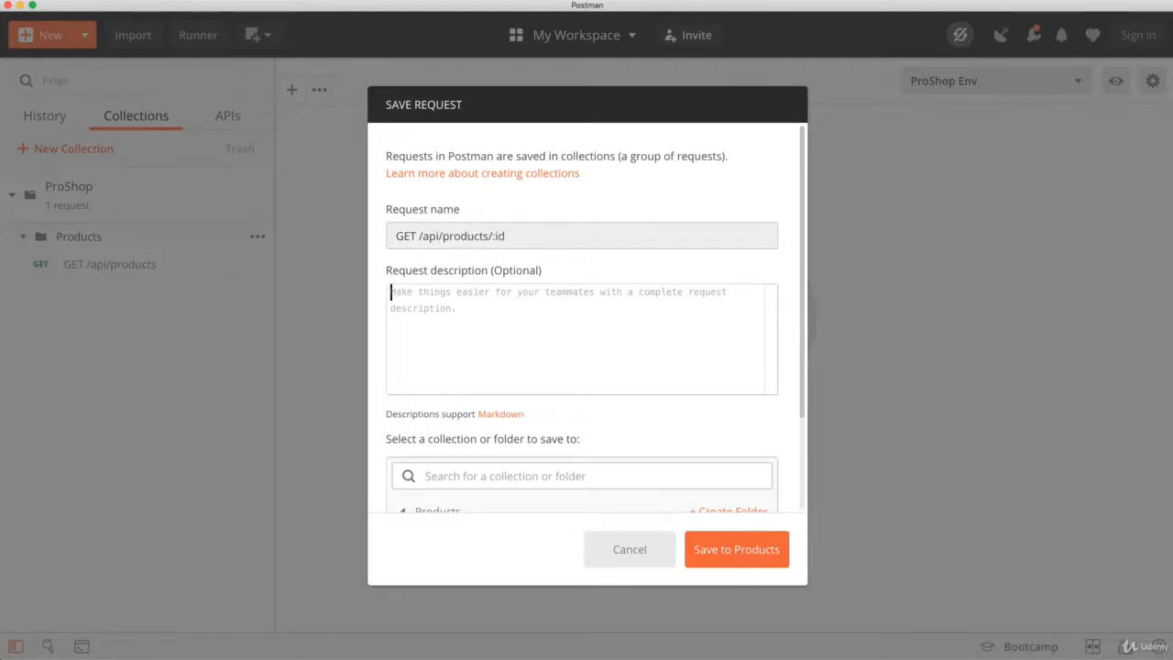
text(Get sin)
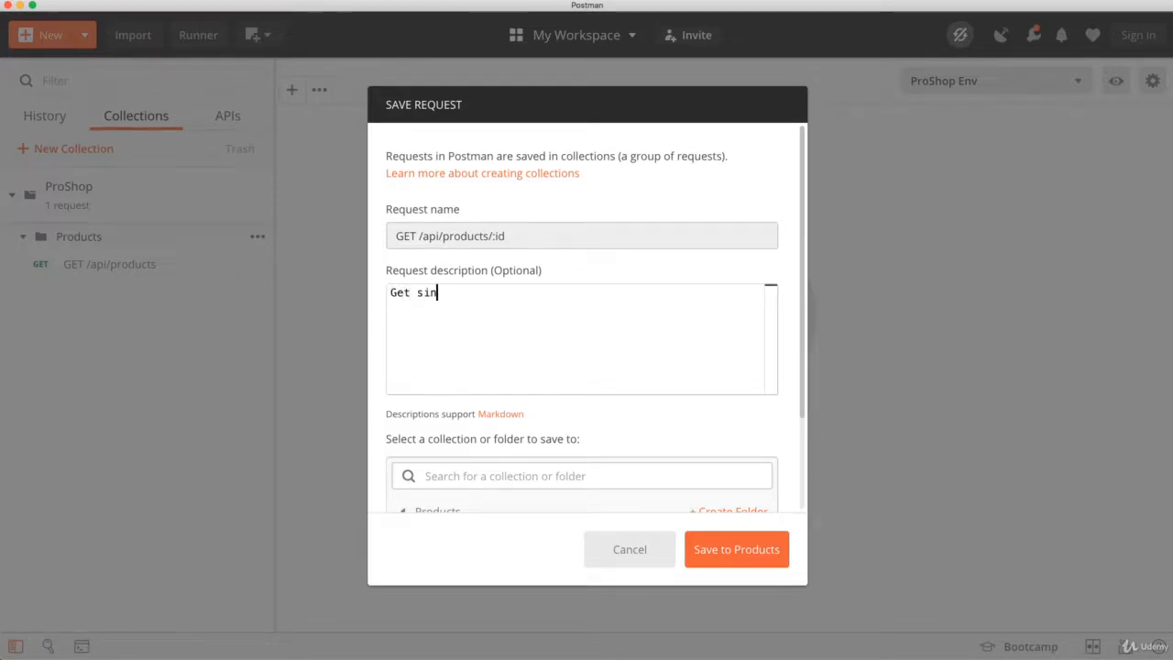
text(gle product by id)
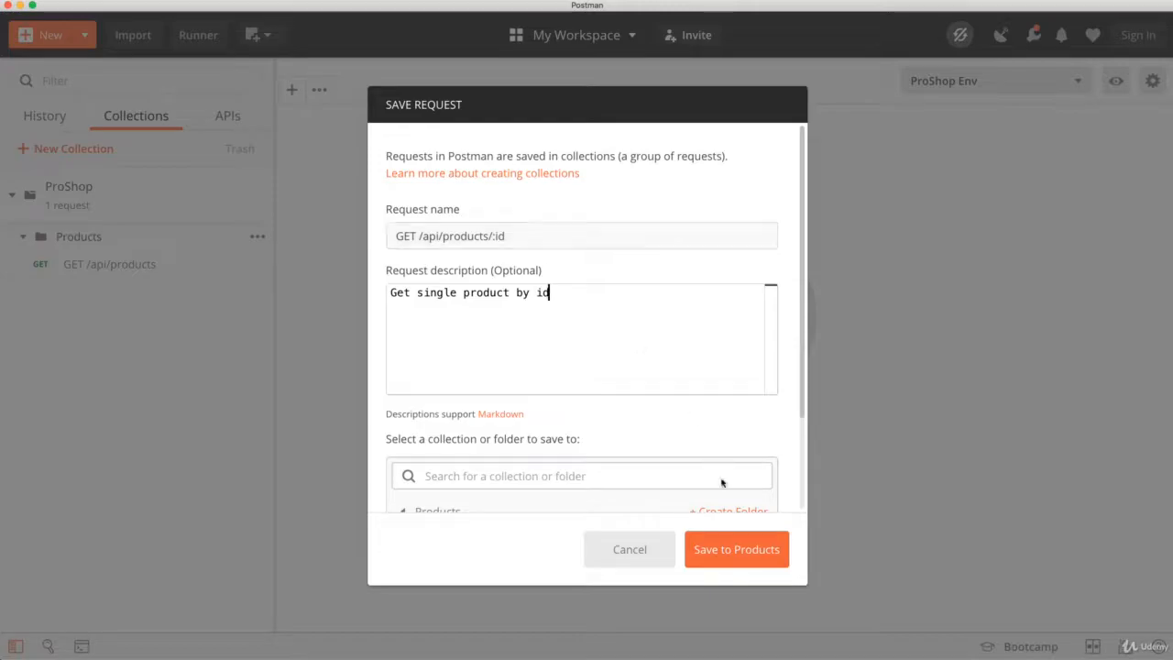
click(732, 547)
- Open the GET /api/products/:id request and set its URL to {{URL}}/api/products/ using the copied address
click(189, 293)
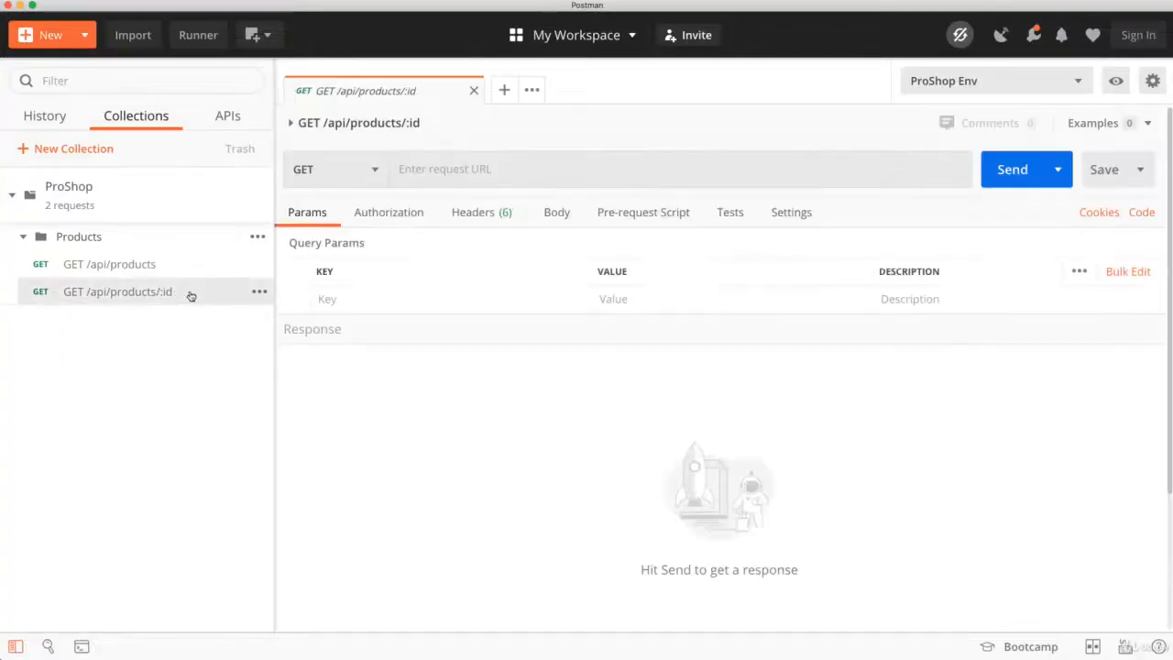
click(450, 171)
key(super+v)
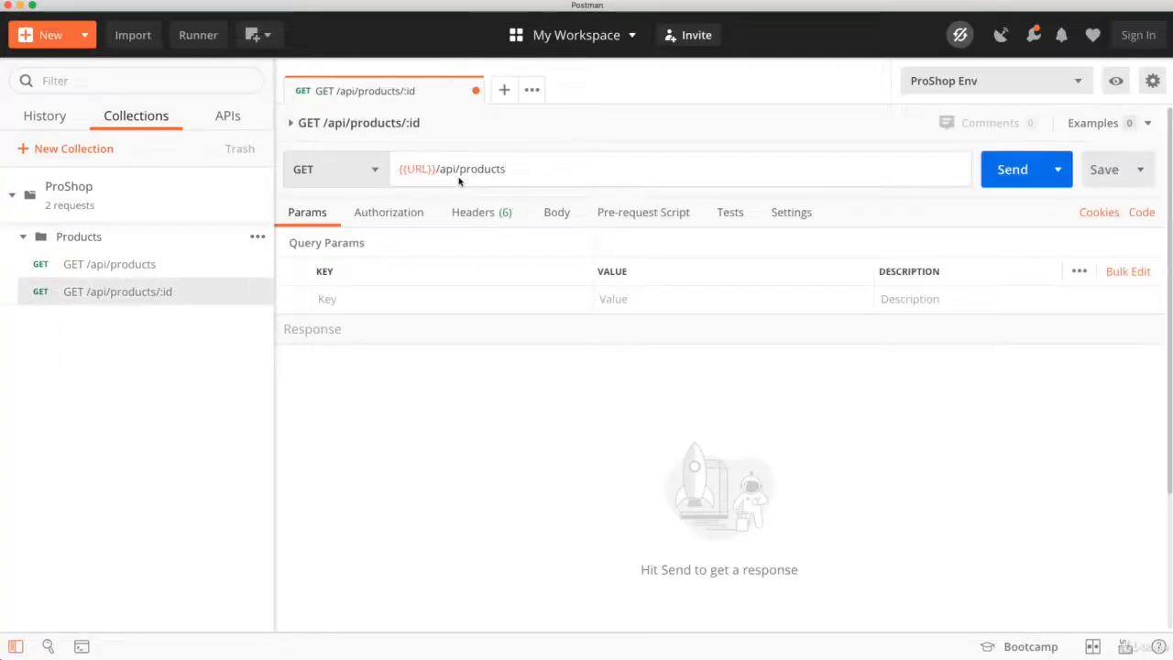
text(/)
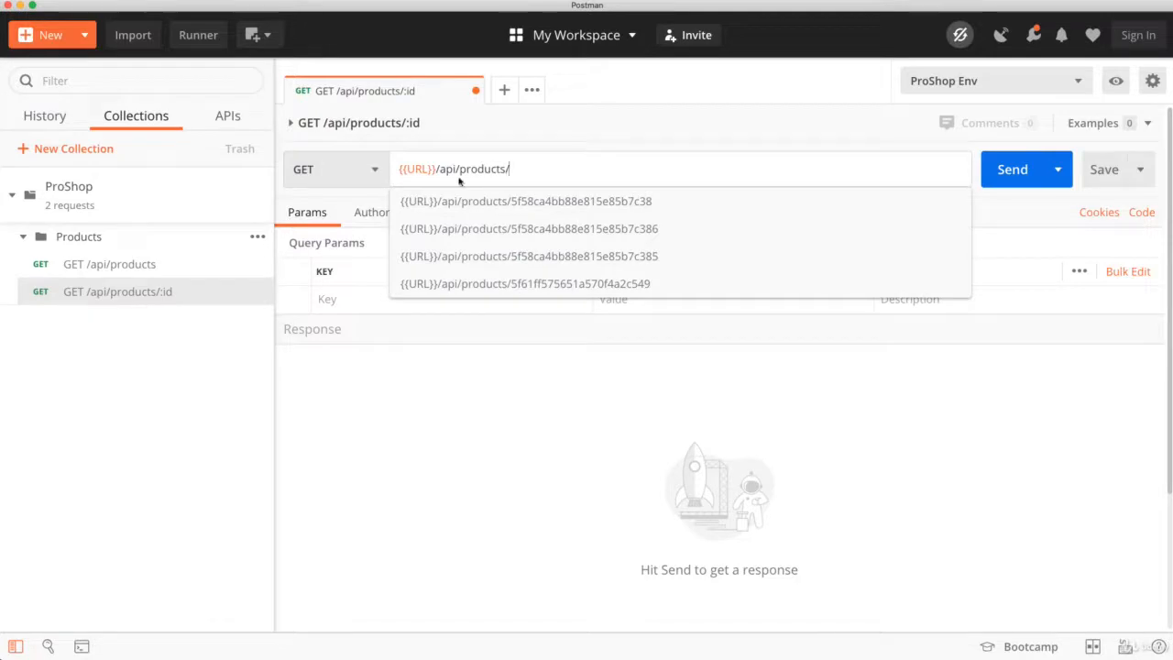
click(418, 358)
- Send the GET /api/products request and copy the _id of the Airpods Wireless Bluetooth Headphones from its response
click(196, 264)
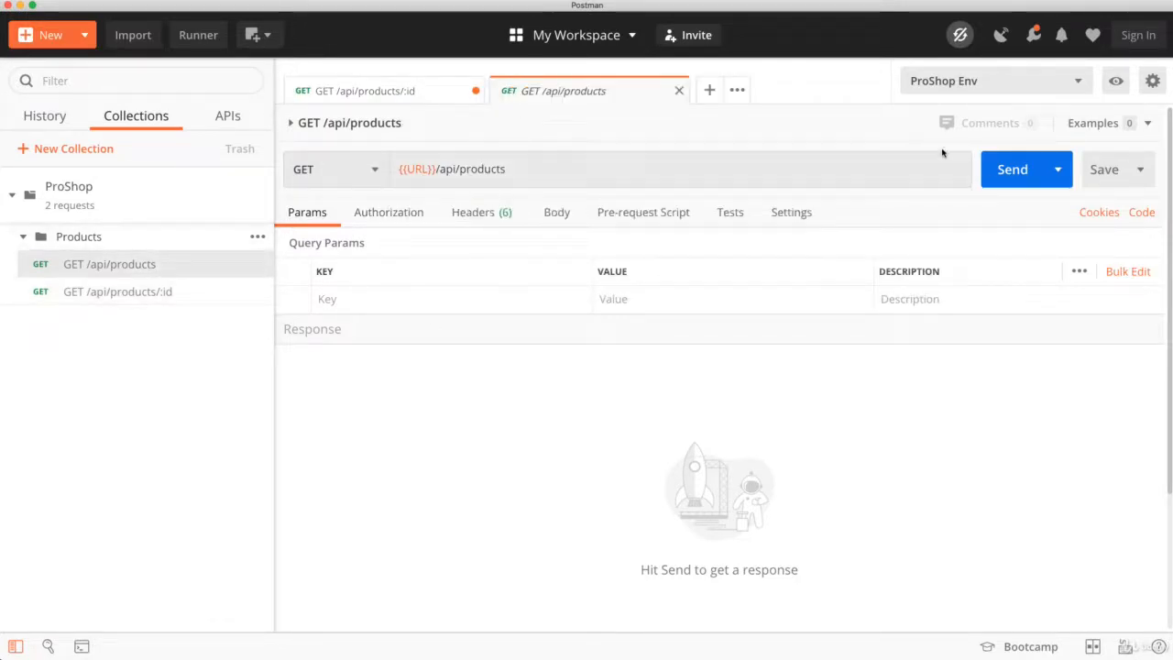
click(1007, 169)
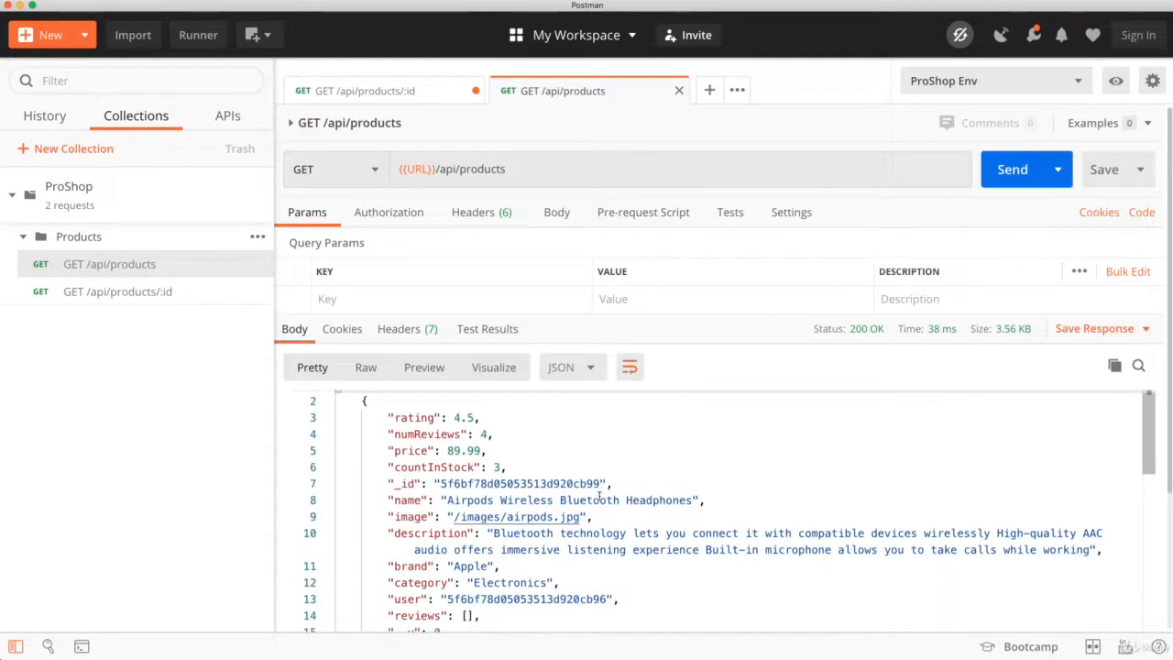
drag(602, 483, 441, 484)
key(super+c)
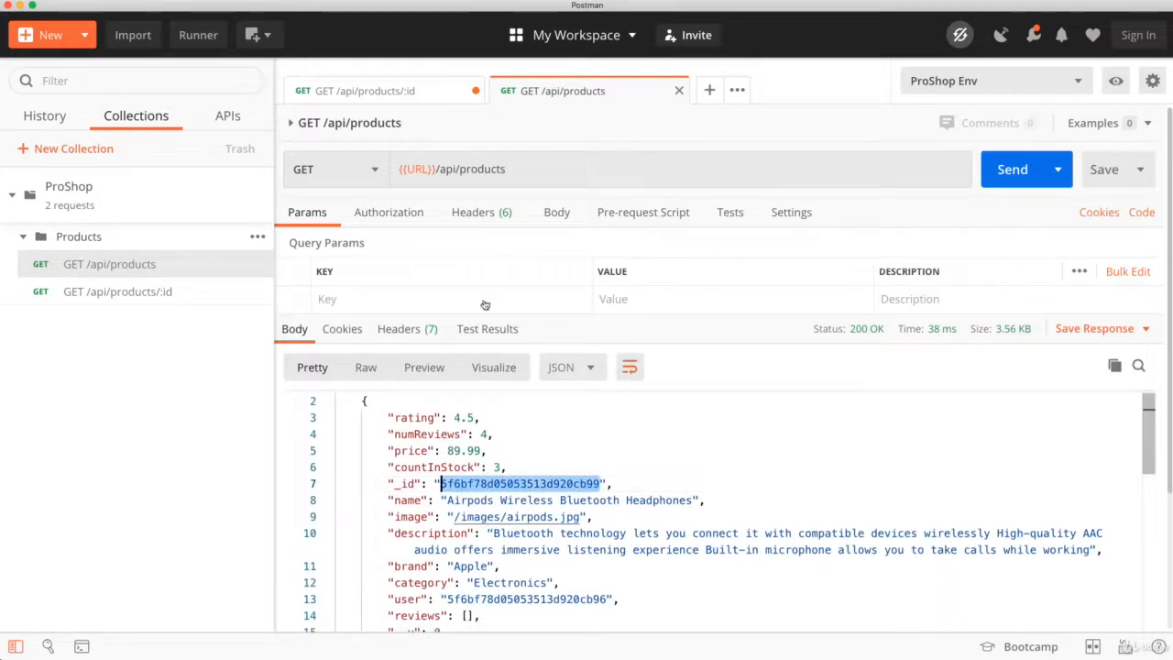
- Append the copied product id 5f6bf78d05053513d920cb99 to the URL of the GET /api/products/:id request
click(411, 91)
click(549, 167)
key(super+v)
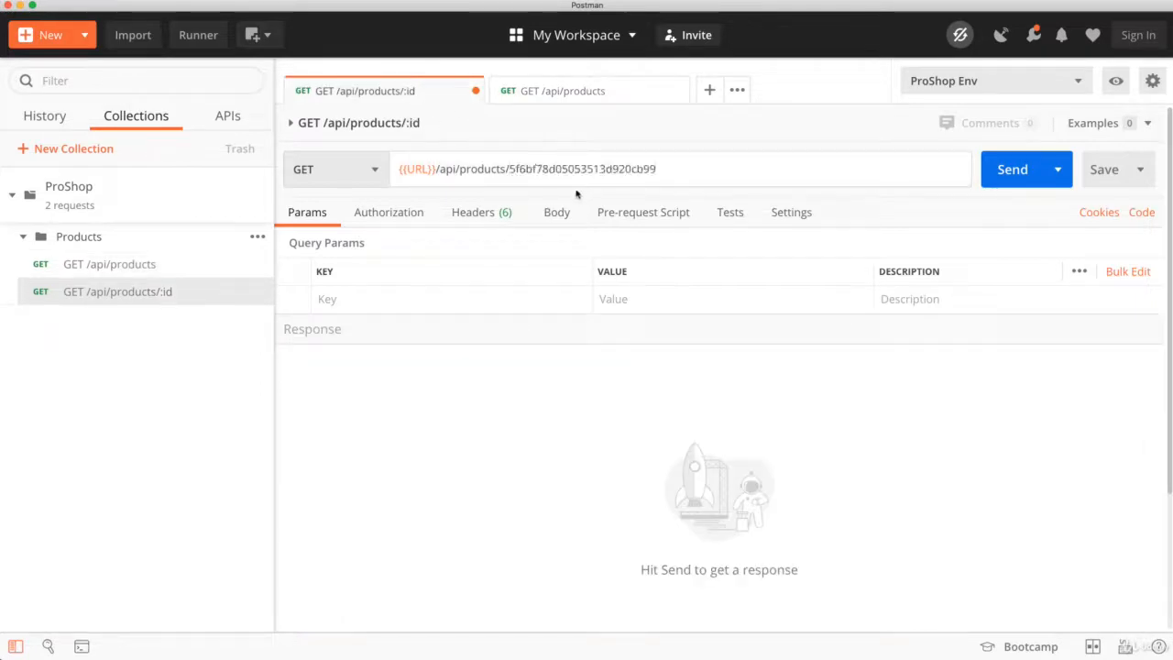
- Send the GET /api/products/:id request with the product id 5f6bf78d05053513d920cb99 and save the request
click(1012, 174)
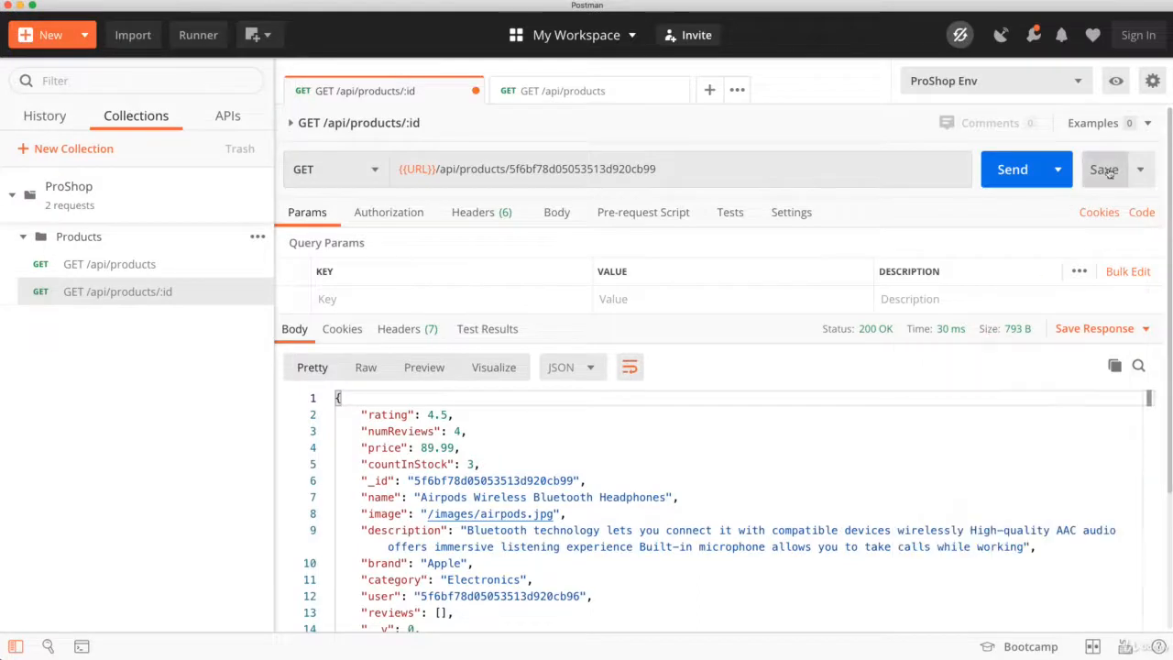
click(1095, 171)
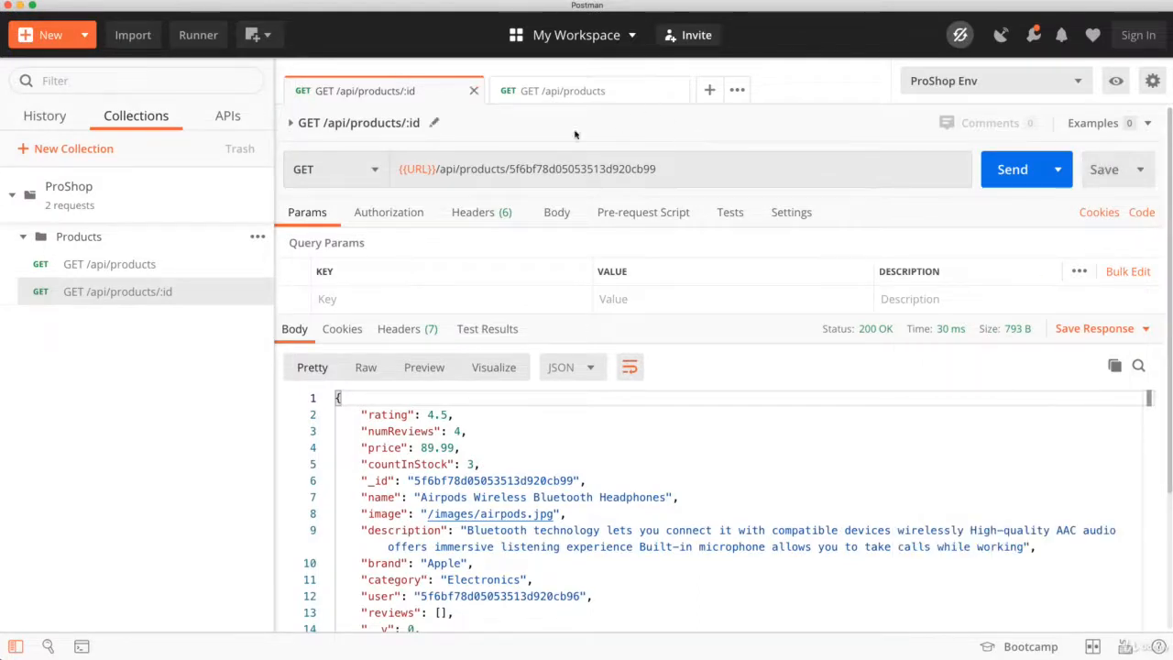
- Change the last digit of the product id in the request URL to 8 and send the request
click(685, 174)
key(BackSpace)
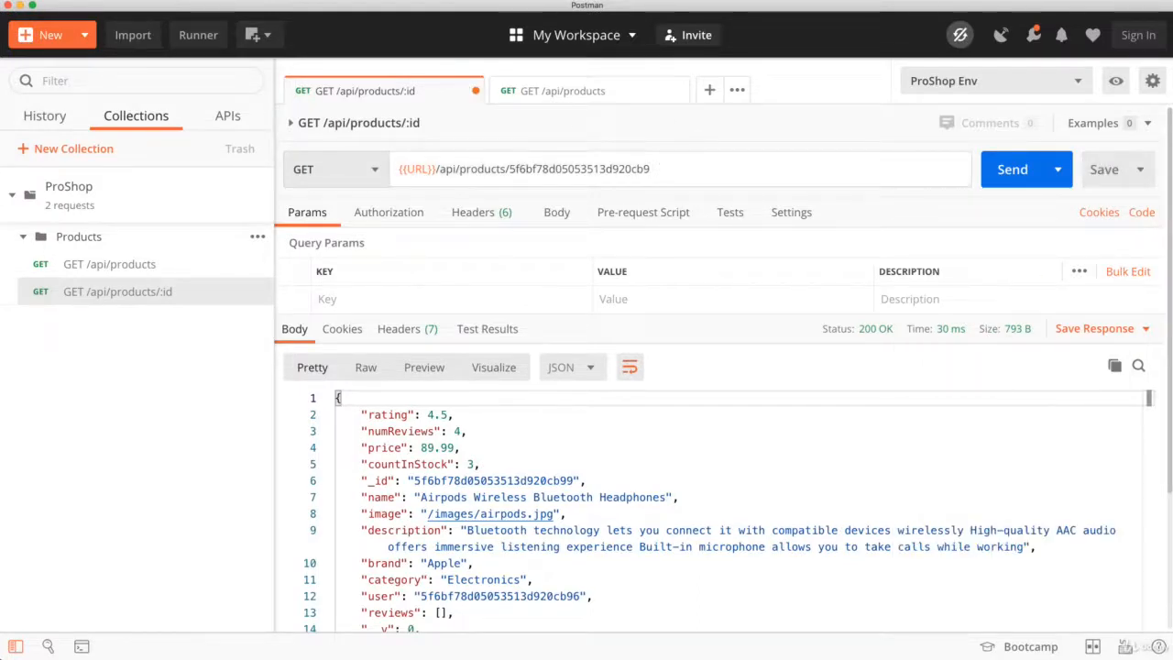
text(8)
click(1012, 169)
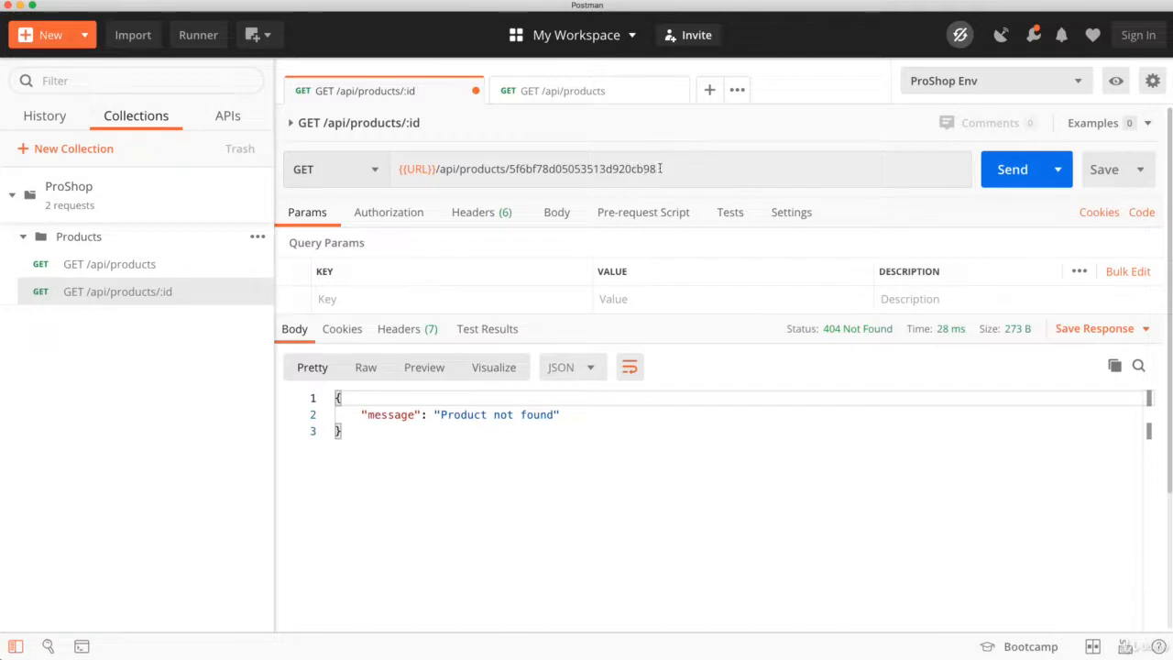
- Replace the whole product id in the request URL with 1 and send the request
drag(659, 169, 509, 169)
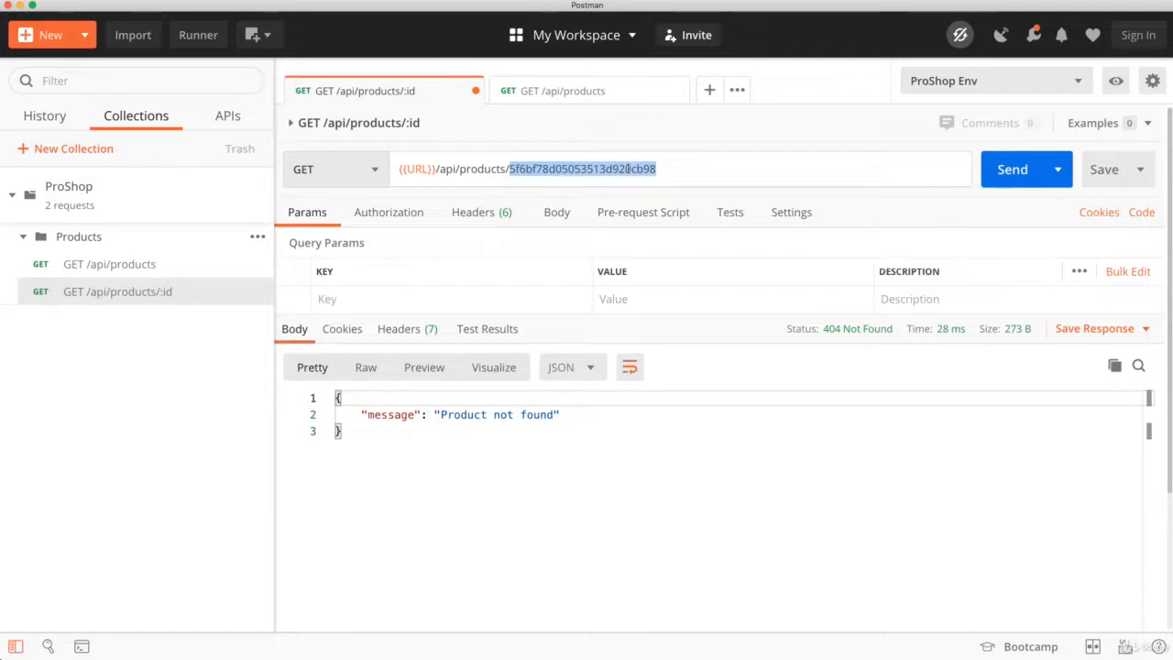
text(1)
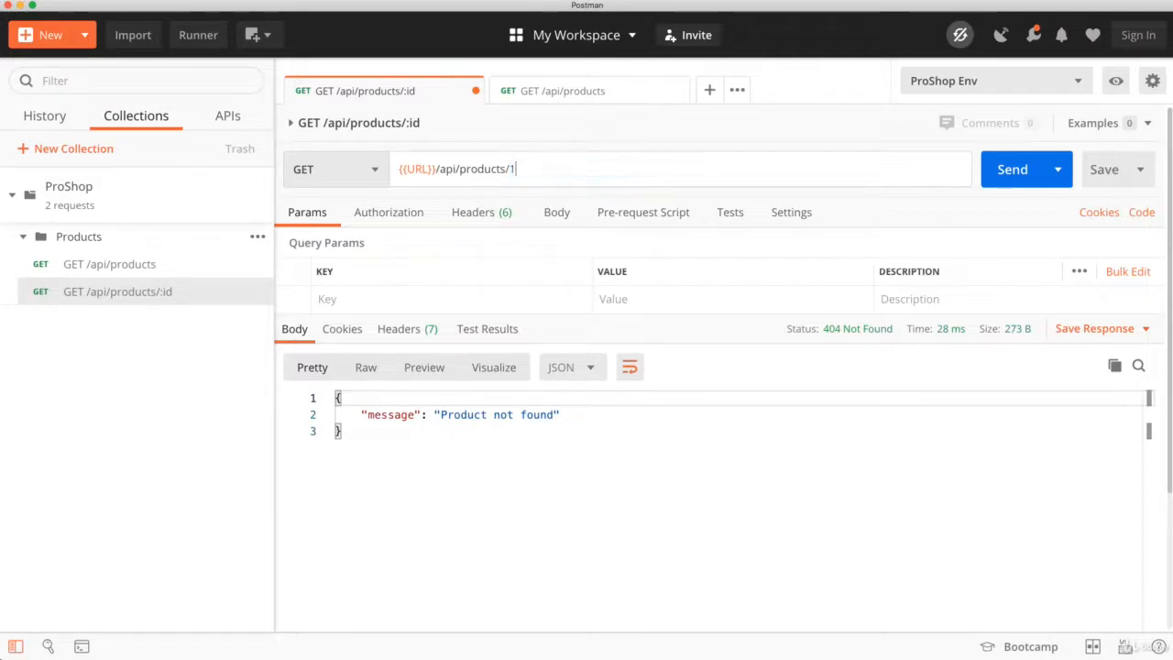
click(1012, 168)
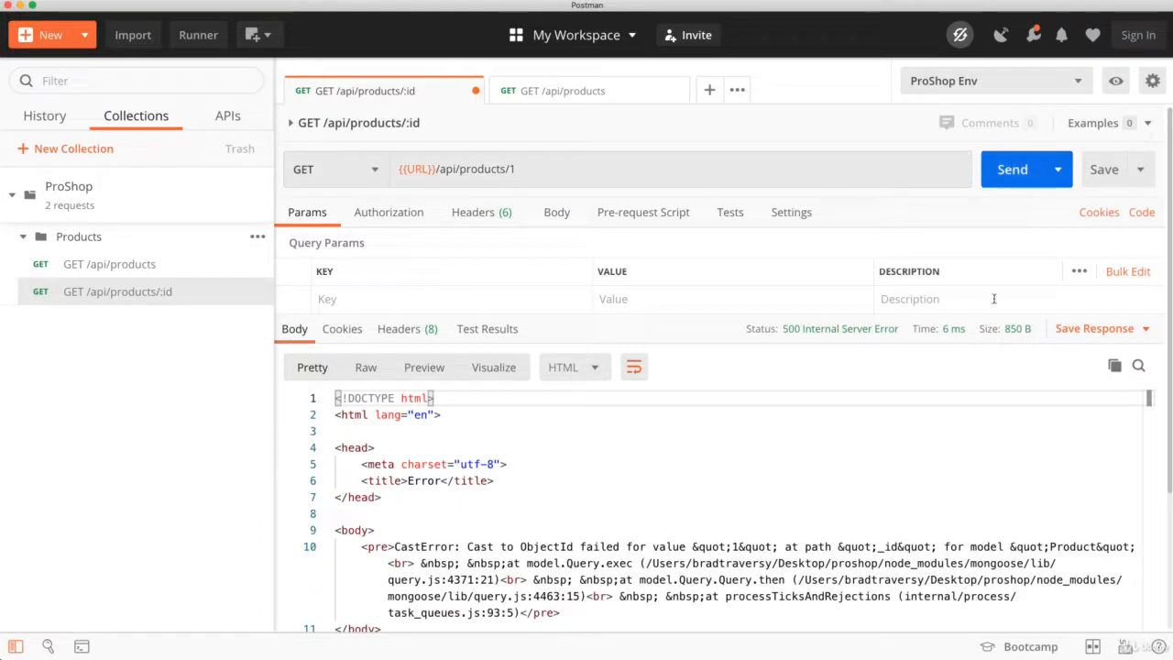
- Examine the response's status and HTML error body, checking the Preview rendering and returning to the Pretty view
scroll(847, 420, down, 1)
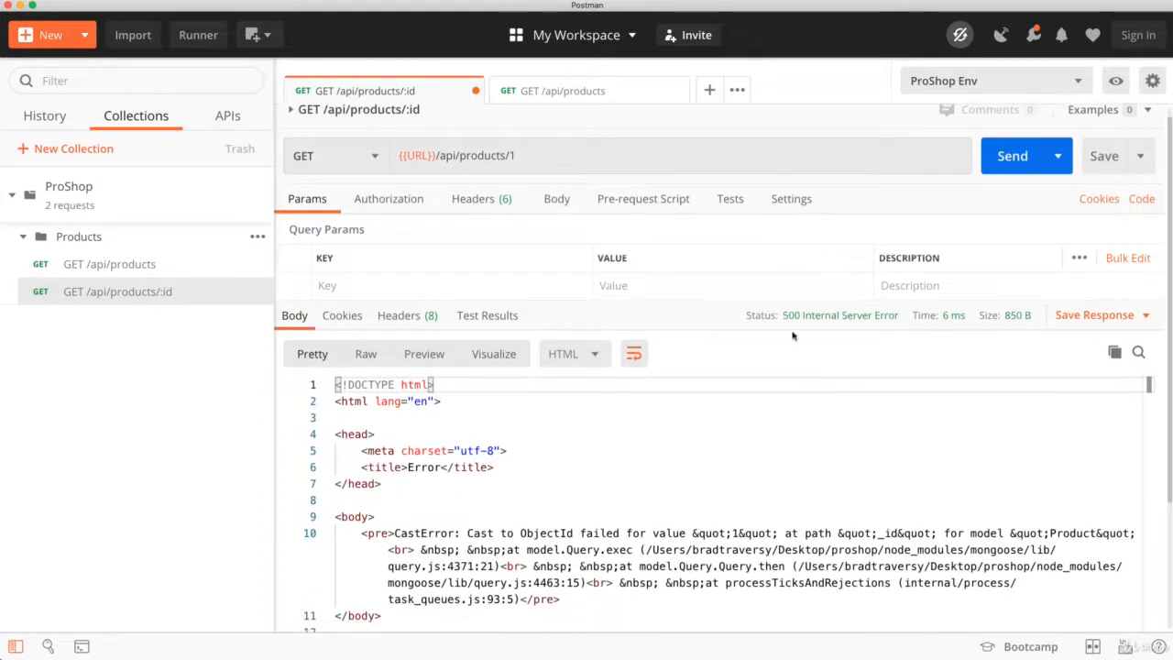
mouse_move(786, 317)
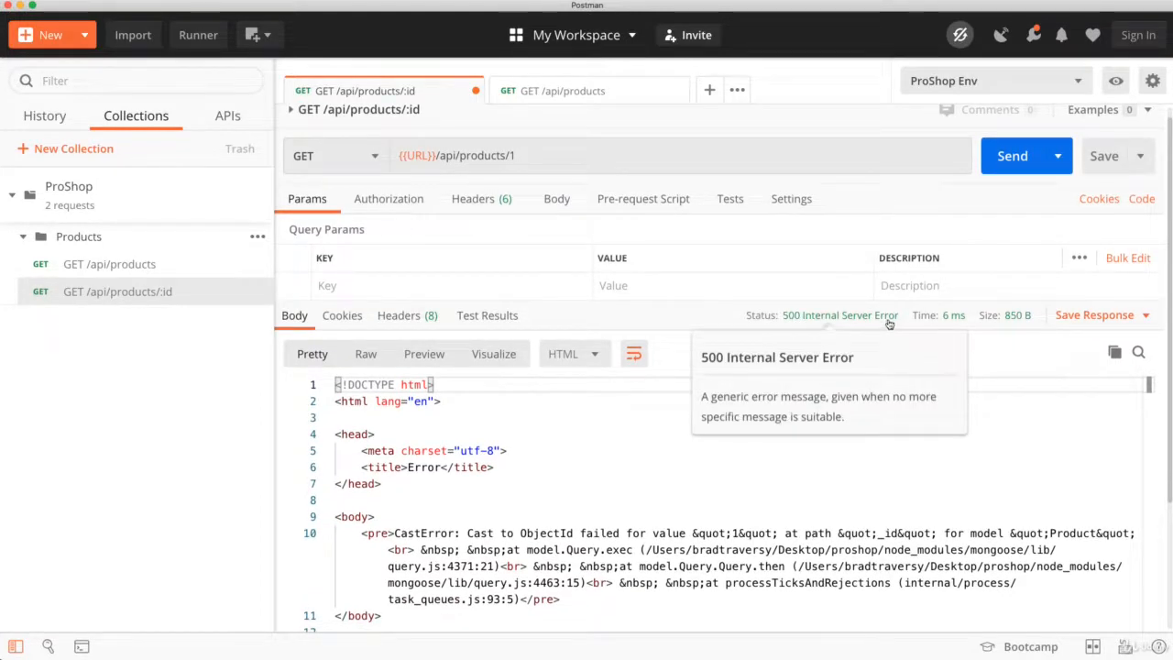
scroll(585, 445, down, 2)
drag(395, 495, 374, 477)
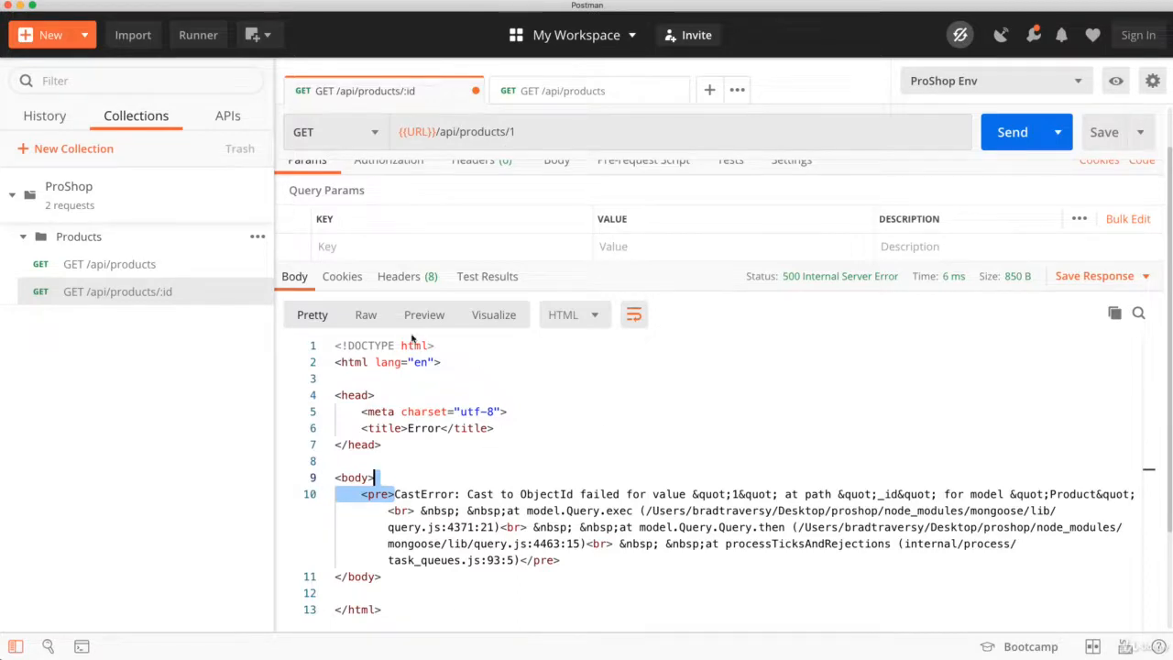
click(411, 316)
click(311, 314)
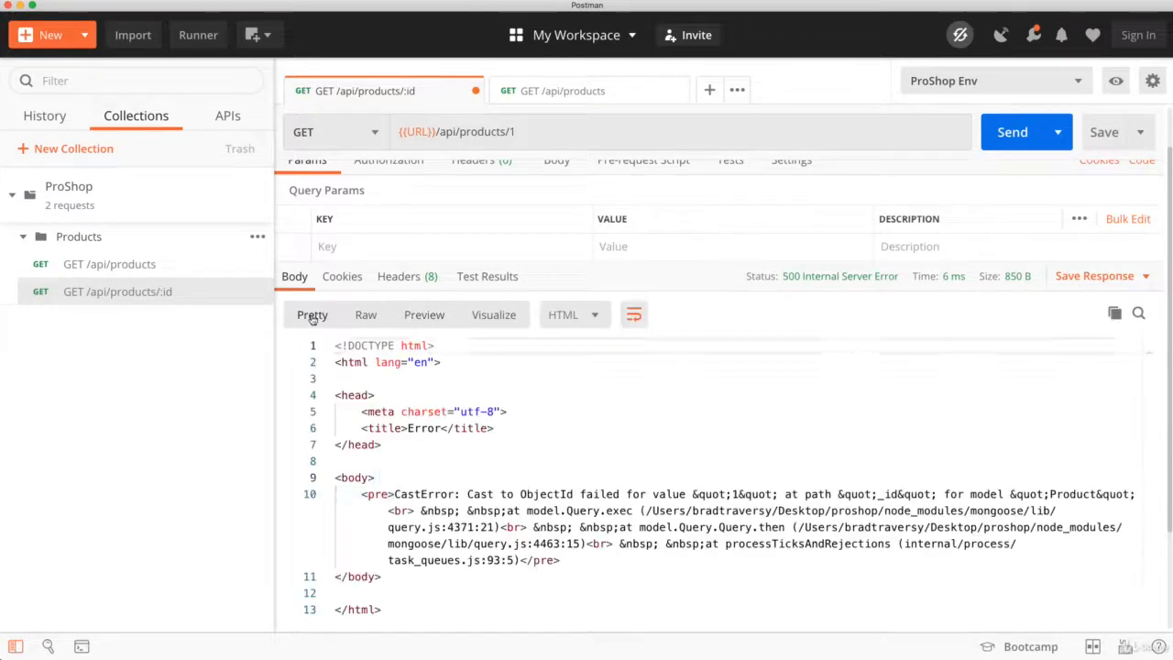
scroll(486, 375, up, 2)
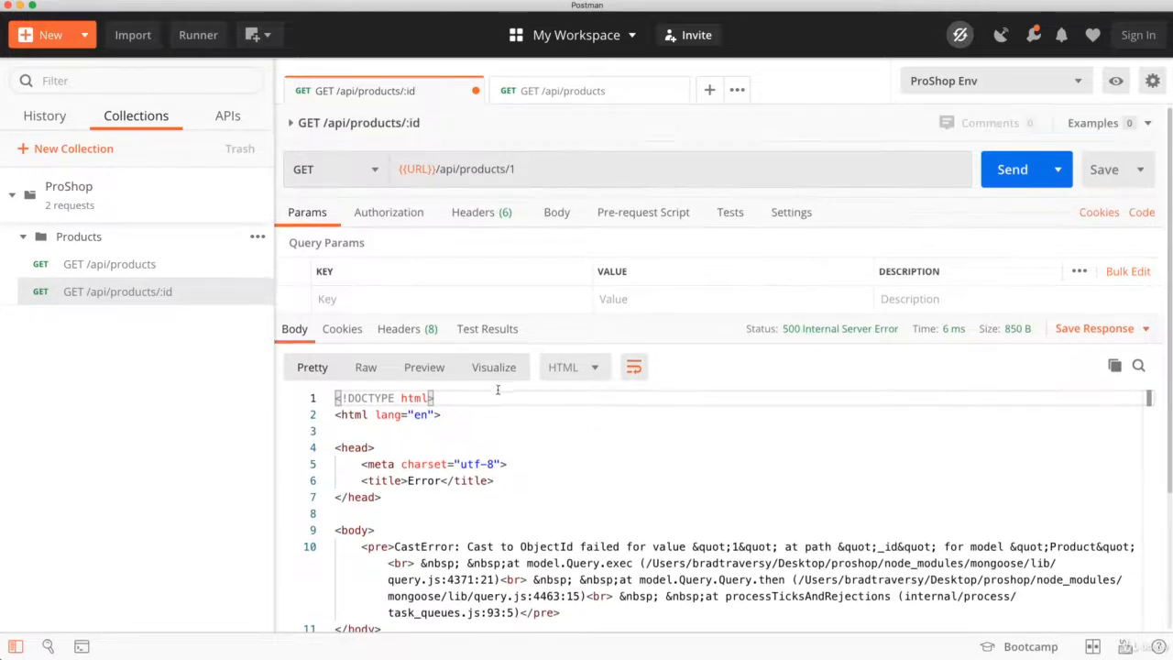